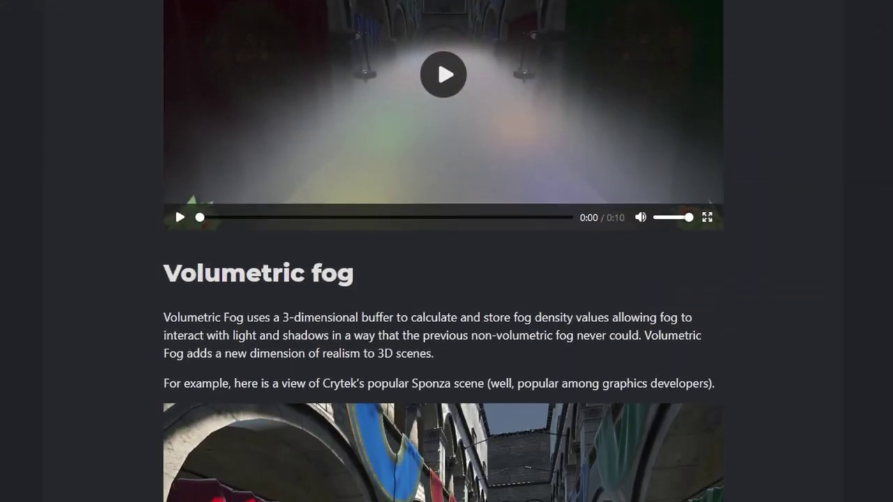
pyautogui.scroll(-7, 443, 251)
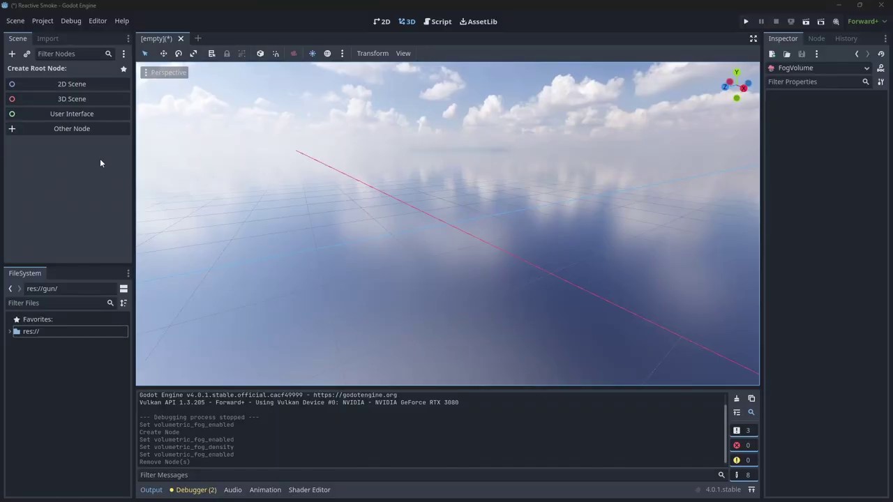
# Step: Create a FogVolume node as the root of the empty scene
pyautogui.click(82, 131)
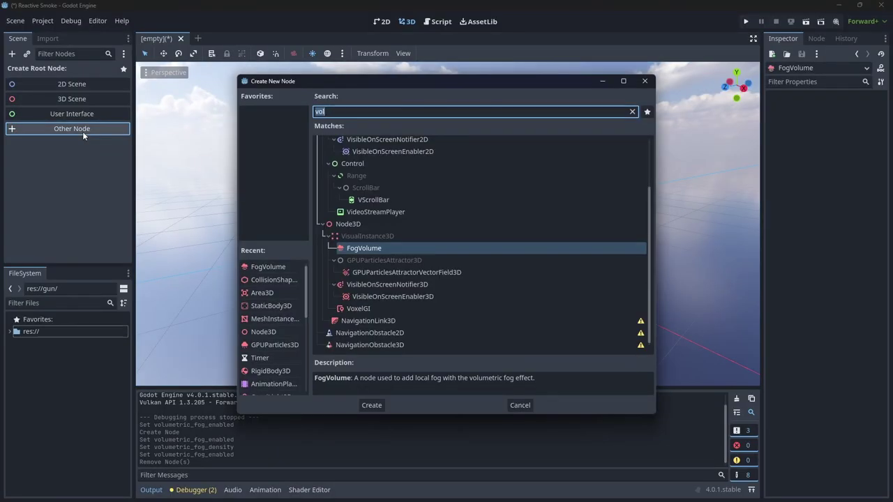
pyautogui.doubleClick(385, 248)
pyautogui.moveTo(530, 258); pyautogui.dragTo(573, 269, button='middle')
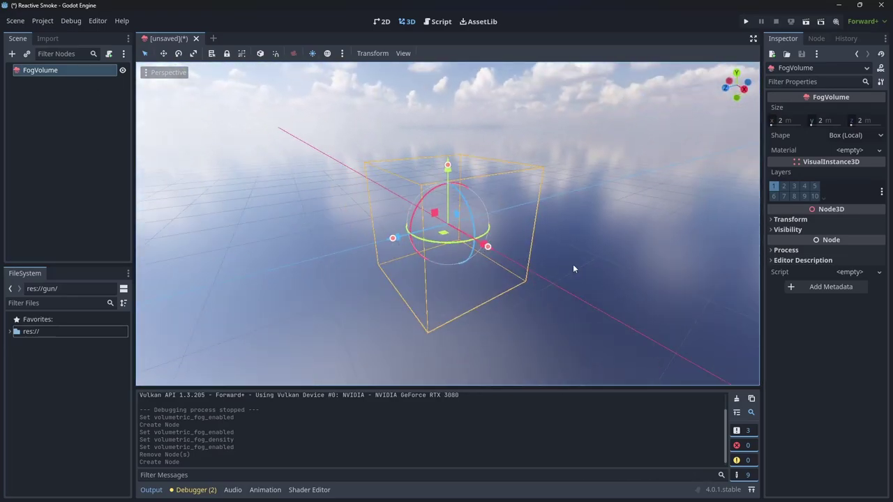
# Step: Enable volumetric fog in default_environment.tres and set its density to 0
pyautogui.doubleClick(28, 331)
pyautogui.click(52, 428)
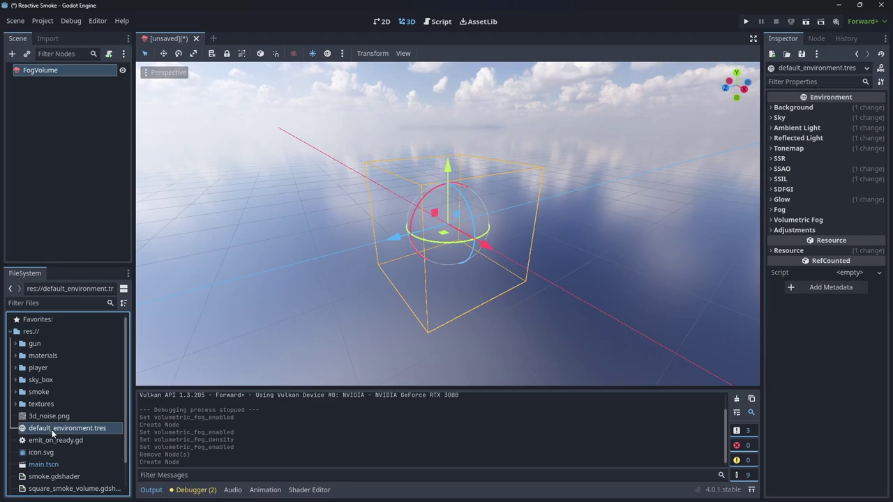
pyautogui.click(781, 220)
pyautogui.click(836, 231)
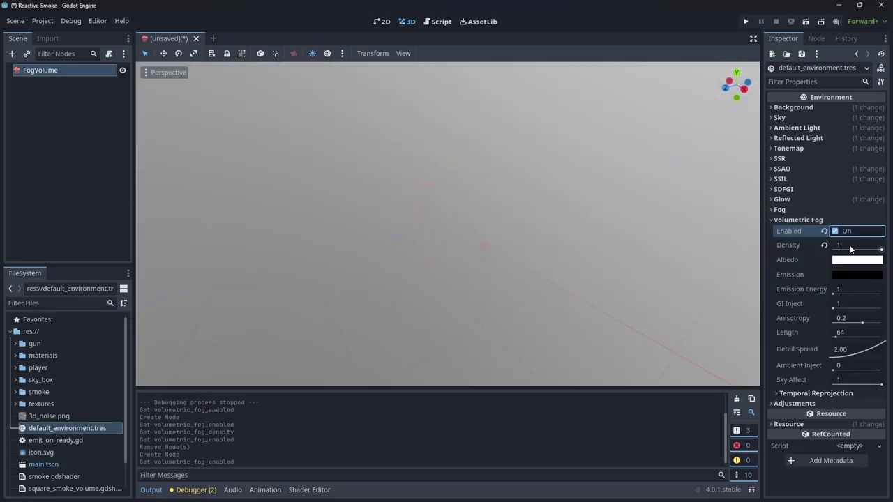
pyautogui.click(850, 247)
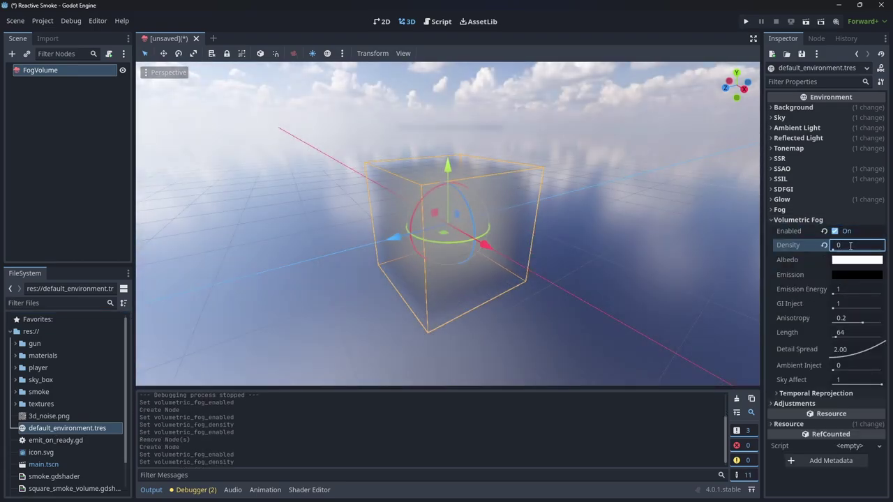
pyautogui.moveTo(718, 274)
pyautogui.mouseDown(button='middle')
pyautogui.moveTo(649, 247)
pyautogui.moveTo(612, 262)
pyautogui.moveTo(717, 279)
pyautogui.mouseUp(button='middle')
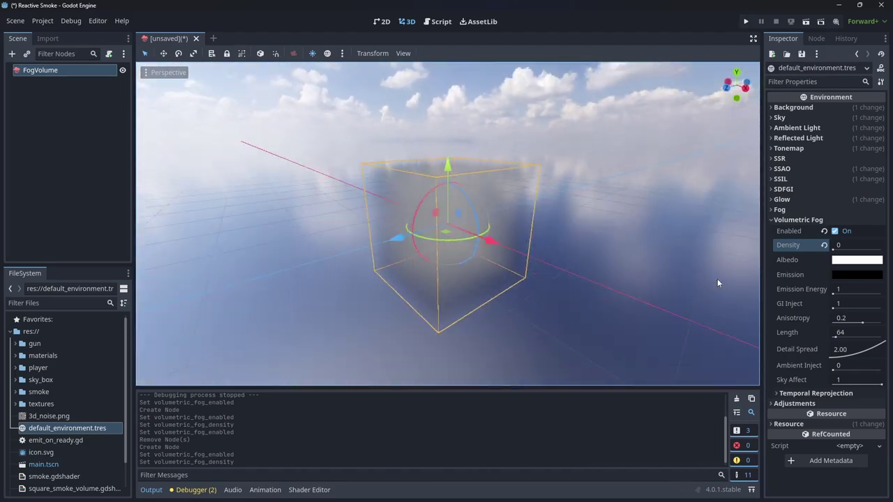
# Step: Compare the FogVolume's ellipsoid, cylinder and box shapes, and settle on Ellipsoid (Local)
pyautogui.click(68, 70)
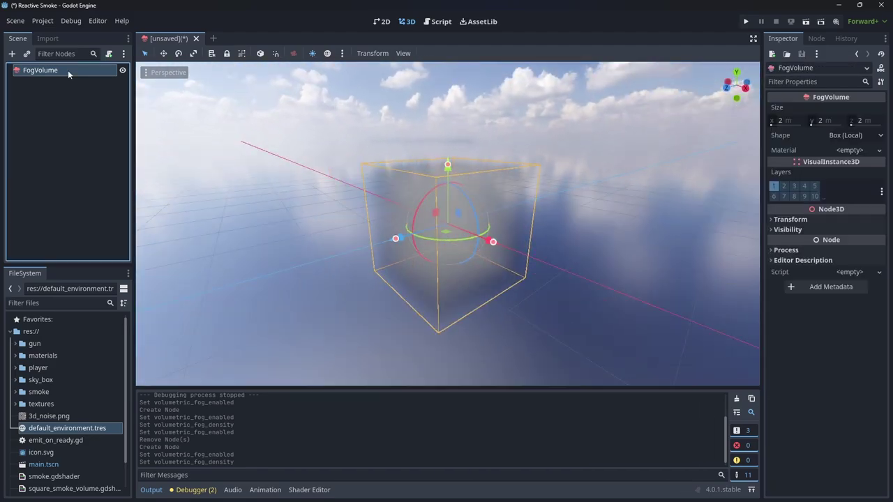
pyautogui.click(880, 138)
pyautogui.click(854, 149)
pyautogui.click(863, 135)
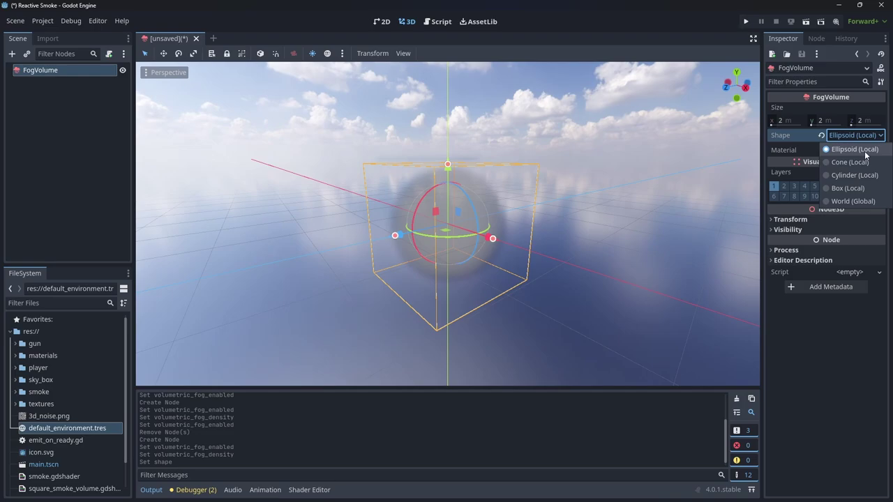
pyautogui.click(851, 175)
pyautogui.moveTo(578, 208); pyautogui.dragTo(551, 230, button='middle')
pyautogui.click(863, 135)
pyautogui.click(848, 188)
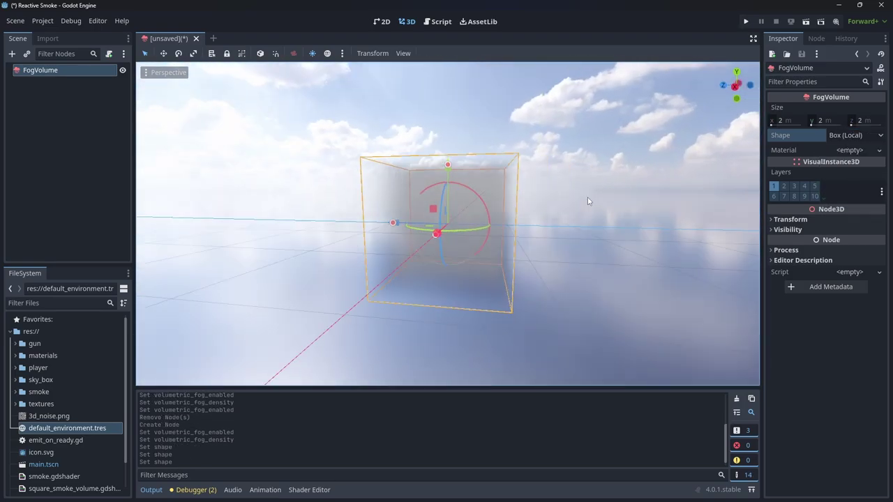
pyautogui.moveTo(588, 198); pyautogui.dragTo(704, 203, button='middle')
pyautogui.click(864, 136)
pyautogui.click(854, 149)
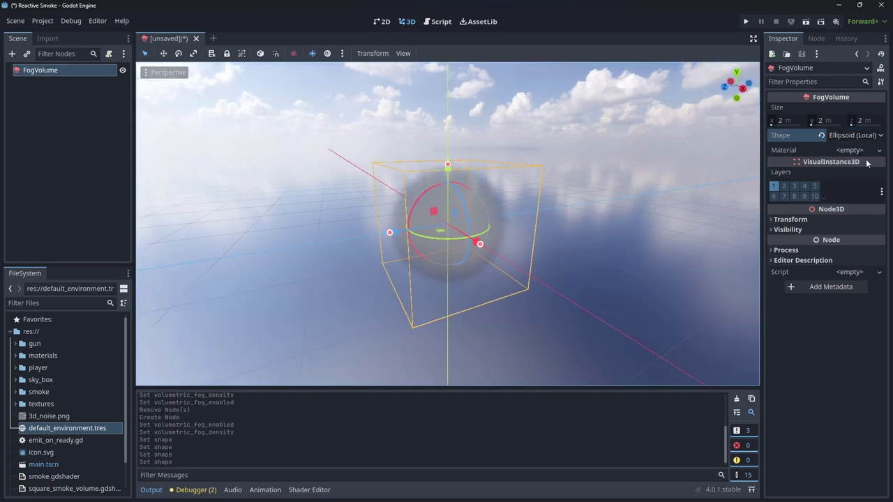
# Step: Assign a new FogMaterial to the FogVolume and raise its density to about 1.45
pyautogui.click(861, 150)
pyautogui.click(856, 165)
pyautogui.moveTo(855, 166); pyautogui.dragTo(858, 185)
# Step: Try a cyan albedo (00ffff) and a different emission colour on the fog material
pyautogui.click(846, 183)
pyautogui.moveTo(830, 349); pyautogui.dragTo(729, 351)
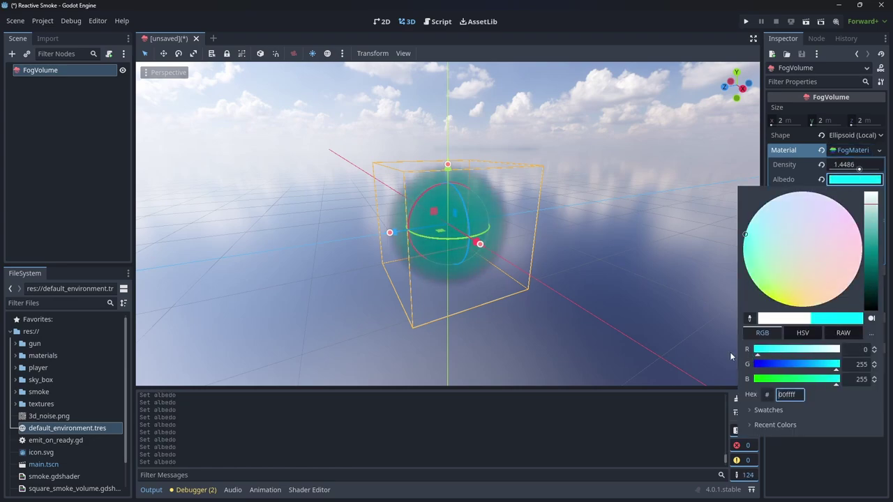
pyautogui.moveTo(815, 378); pyautogui.dragTo(785, 383)
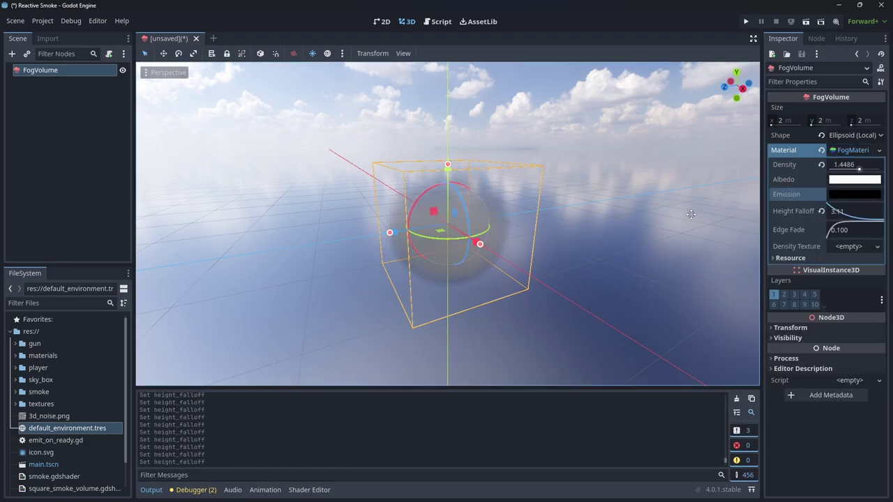
# Step: Try a height falloff of about 6.45 and an edge fade of about 0.093 on the fog material
pyautogui.moveTo(686, 218); pyautogui.dragTo(664, 224)
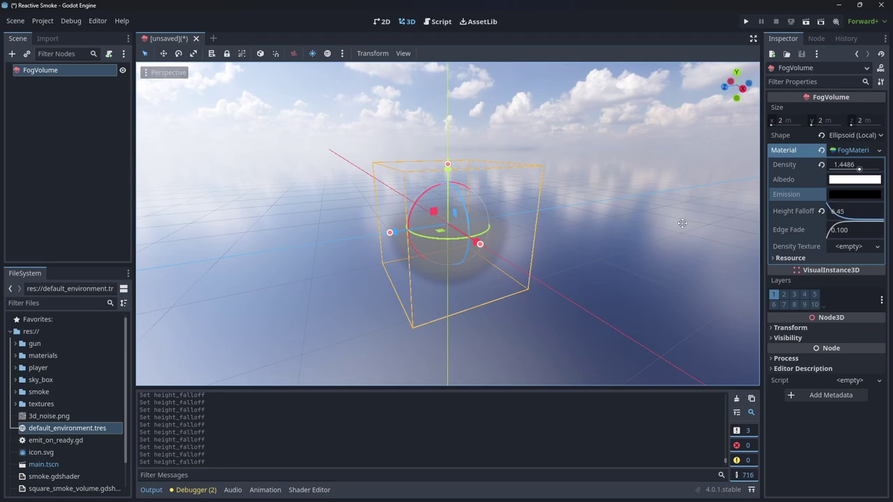
pyautogui.click(822, 212)
pyautogui.moveTo(847, 230)
pyautogui.mouseDown()
pyautogui.moveTo(879, 238)
pyautogui.moveTo(847, 238)
pyautogui.mouseUp()
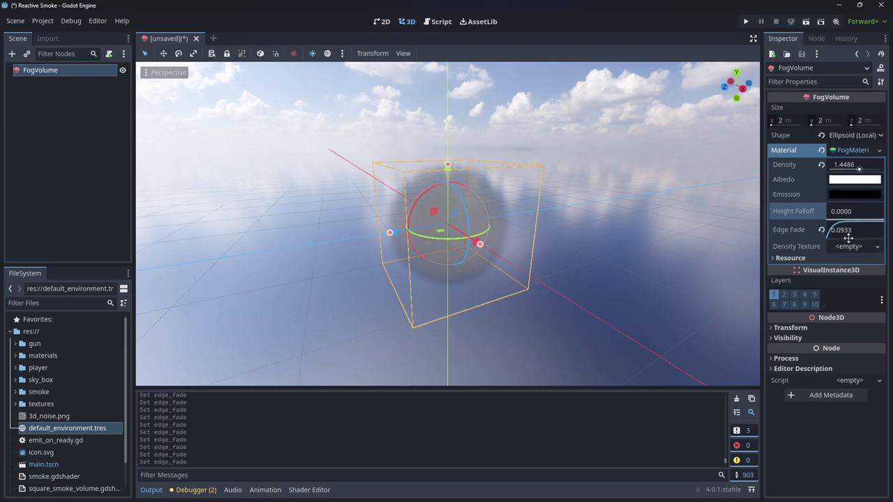
# Step: Assign 3d_noise.png as the fog material's density texture
pyautogui.click(877, 248)
pyautogui.click(878, 249)
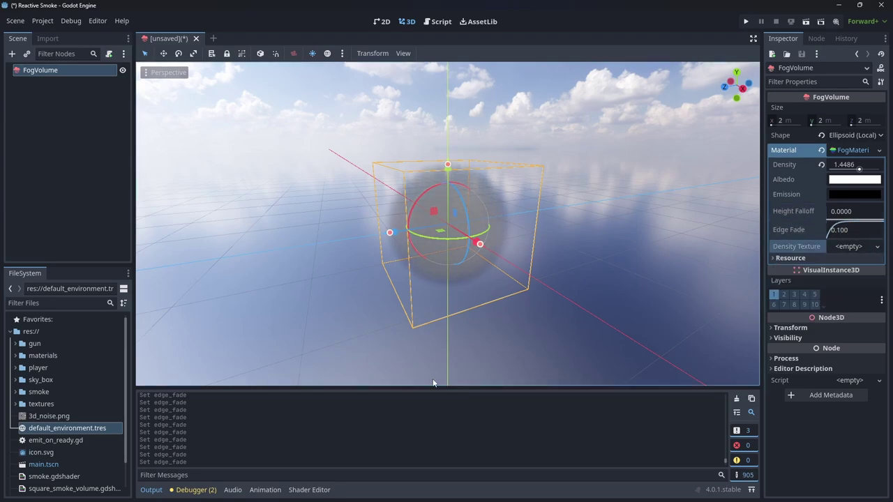
pyautogui.click(60, 417)
pyautogui.moveTo(381, 392); pyautogui.dragTo(733, 288)
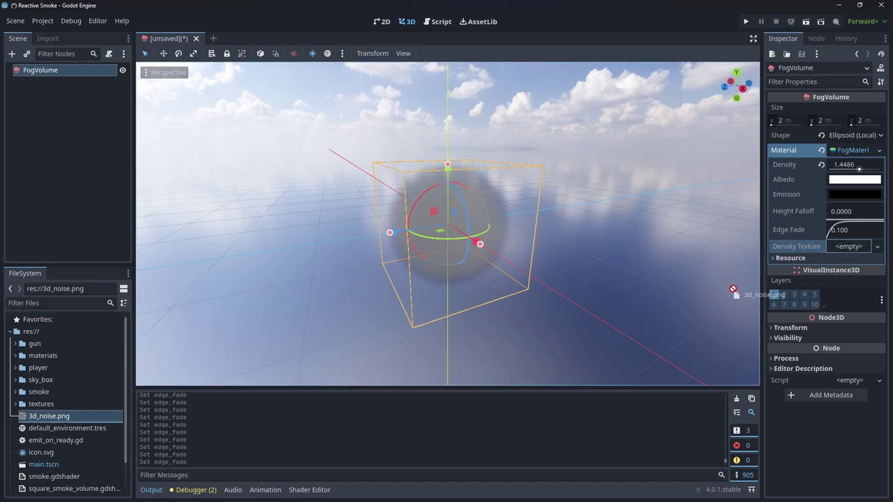
pyautogui.moveTo(841, 251); pyautogui.dragTo(841, 250)
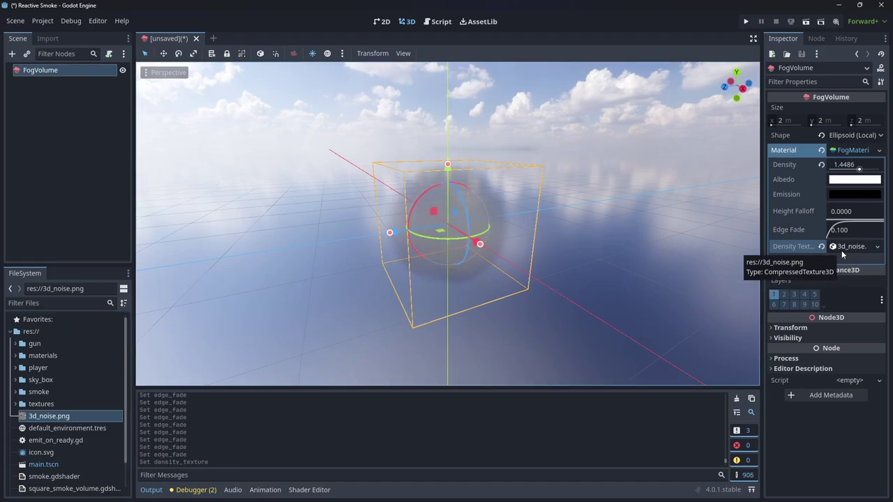
# Step: Try a higher density on the fog material and clear its noise density texture to compare the fog
pyautogui.moveTo(584, 276); pyautogui.dragTo(545, 275, button='middle')
pyautogui.moveTo(859, 169); pyautogui.dragTo(874, 172)
pyautogui.moveTo(691, 240)
pyautogui.mouseDown(button='middle')
pyautogui.moveTo(537, 253)
pyautogui.moveTo(684, 248)
pyautogui.mouseUp(button='middle')
pyautogui.click(821, 247)
pyautogui.moveTo(620, 263); pyautogui.dragTo(279, 392, button='middle')
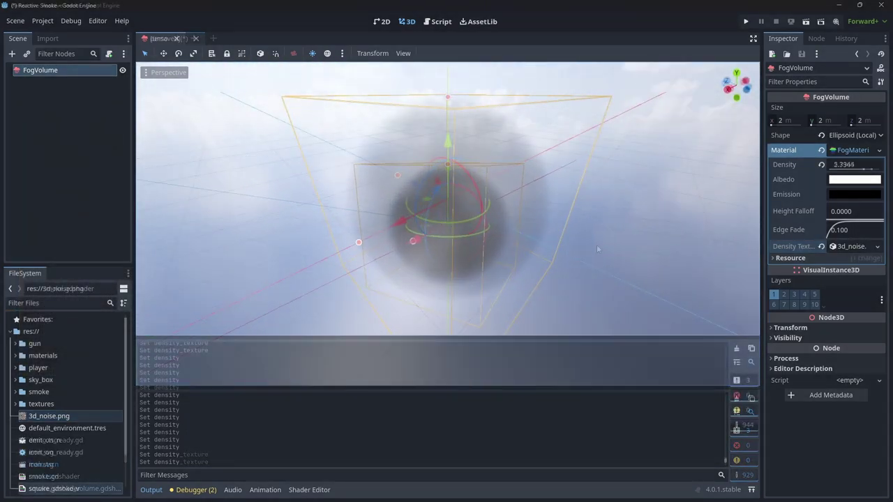
# Step: Open the project's rendering environment settings at the volumetric fog options, with advanced settings enabled
pyautogui.click(46, 22)
pyautogui.click(77, 37)
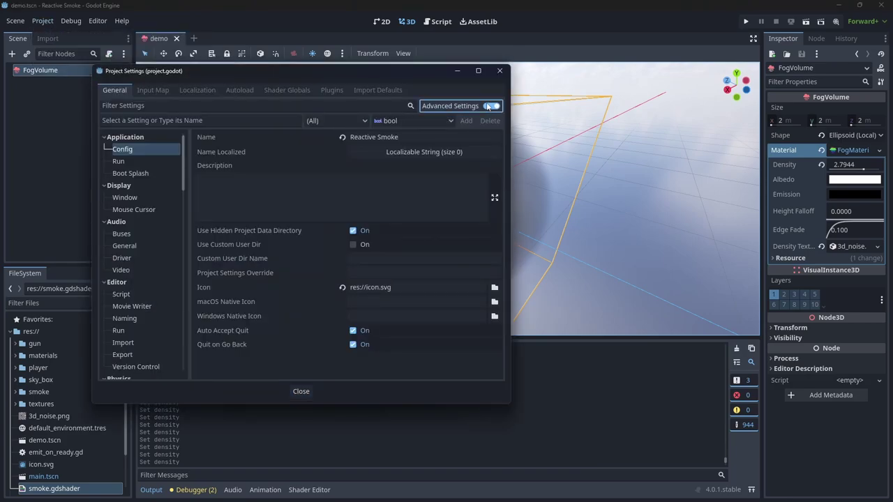
pyautogui.scroll(-10, 141, 220)
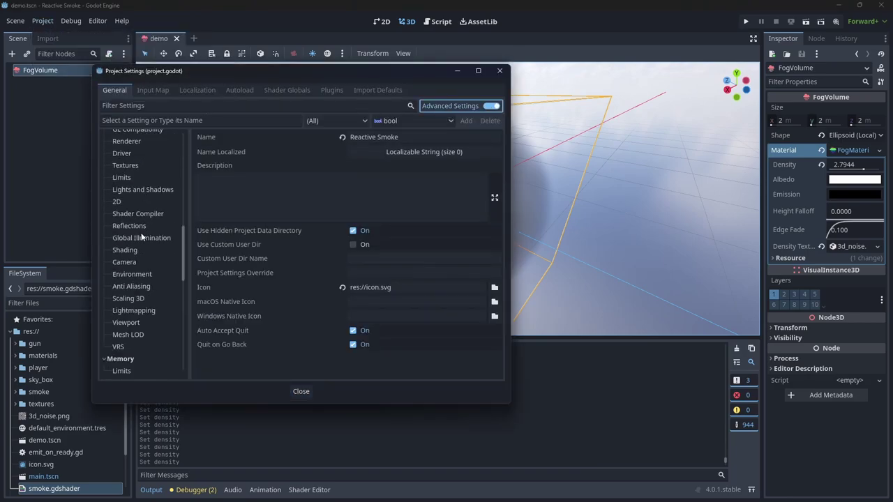
pyautogui.click(141, 275)
pyautogui.scroll(-5, 223, 240)
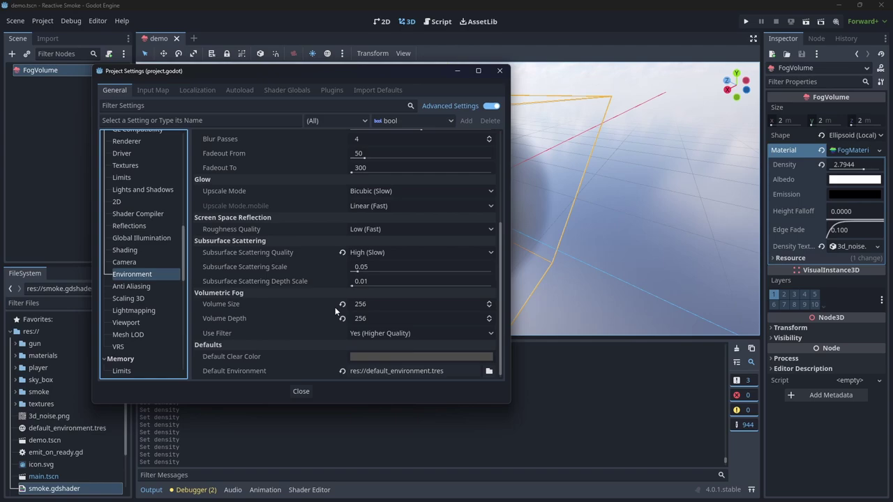
# Step: Reset the volumetric fog's Volume Size and Volume Depth to 64, keeping the fog in view
pyautogui.click(339, 309)
pyautogui.click(341, 304)
pyautogui.click(341, 318)
pyautogui.moveTo(390, 72); pyautogui.dragTo(140, 87)
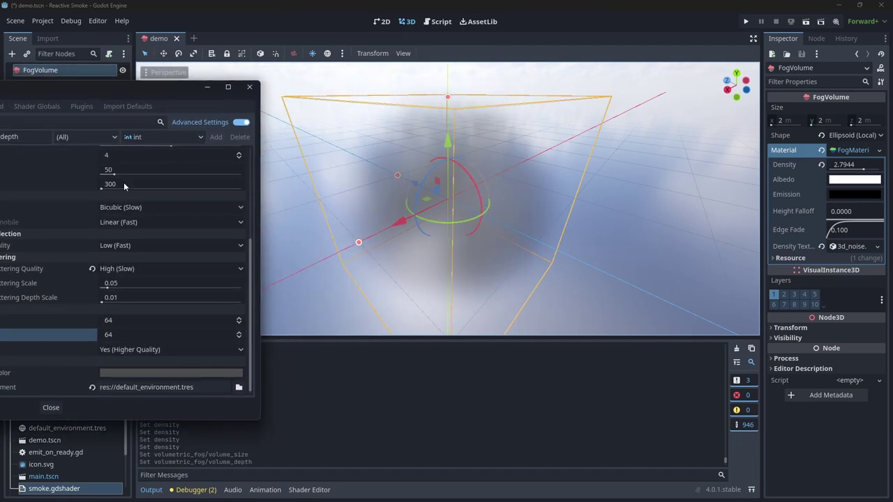
# Step: Set the volumetric fog's Volume Size and Volume Depth to 128 each
pyautogui.click(146, 319)
pyautogui.write('128')
pyautogui.press('Return')
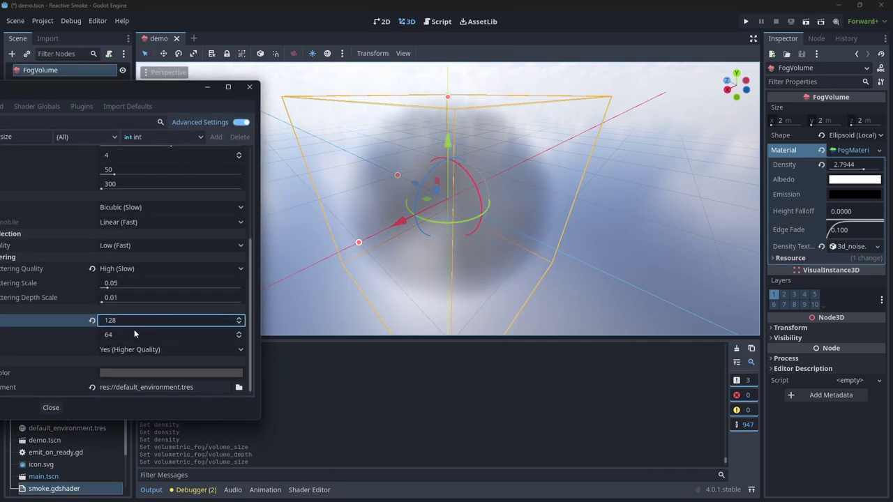
pyautogui.click(139, 335)
pyautogui.write('128')
pyautogui.press('Return')
pyautogui.click(148, 318)
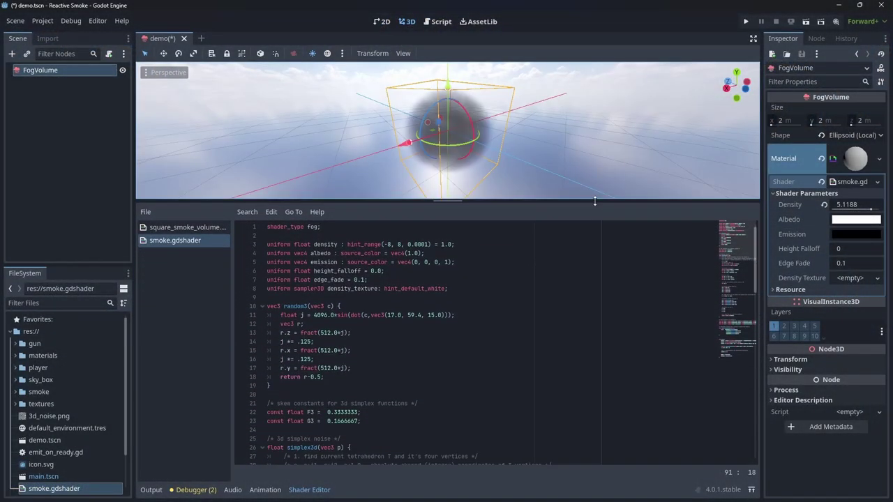
# Step: Examine the uniforms and the random3 and simplex3d noise functions in smoke.gdshader in an enlarged shader editor
pyautogui.moveTo(594, 201); pyautogui.dragTo(594, 162)
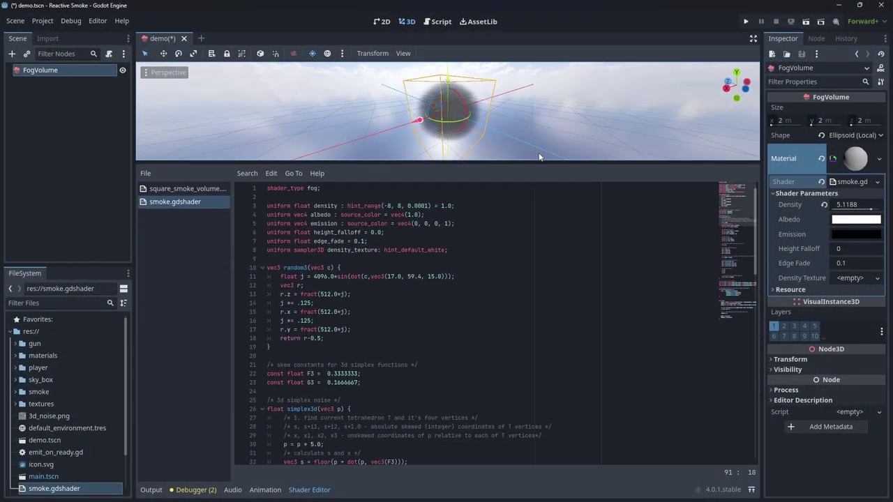
pyautogui.moveTo(455, 250); pyautogui.dragTo(204, 207)
pyautogui.click(481, 241)
pyautogui.moveTo(274, 359); pyautogui.dragTo(231, 271)
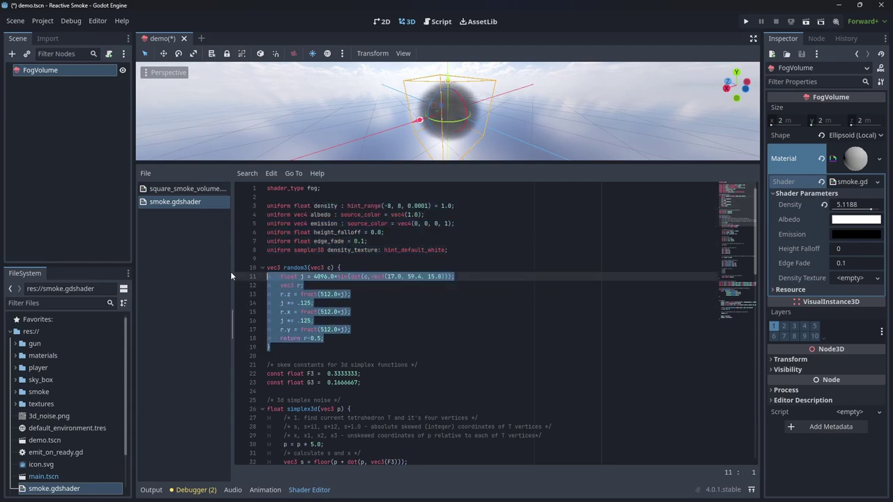
pyautogui.scroll(-8, 419, 314)
pyautogui.click(270, 197)
pyautogui.moveTo(270, 197); pyautogui.dragTo(504, 456)
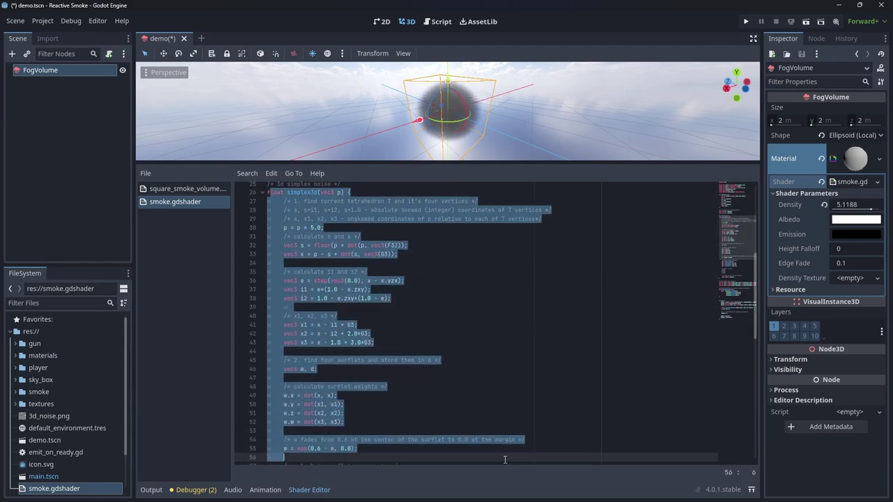
pyautogui.click(534, 367)
# Step: Examine the fog function's fractal noise lines and the line multiplying DENSITY by the noise
pyautogui.scroll(-9, 534, 349)
pyautogui.scroll(-5, 534, 347)
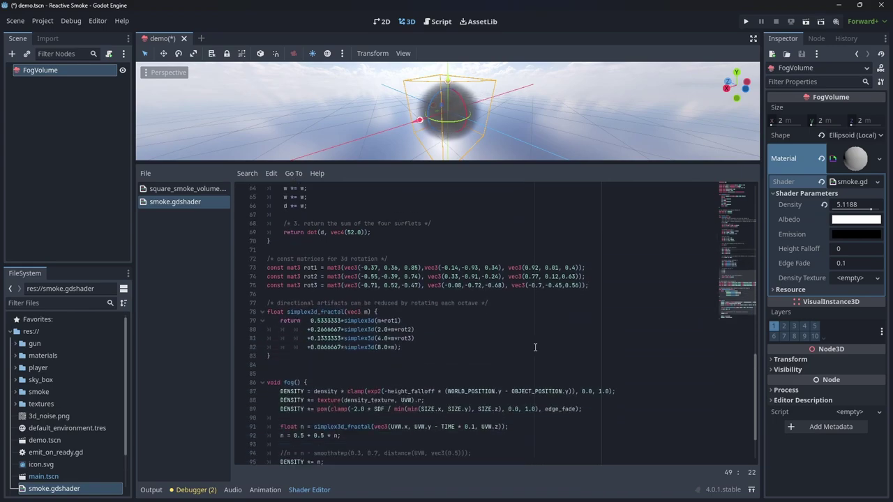
pyautogui.moveTo(281, 373); pyautogui.dragTo(348, 382)
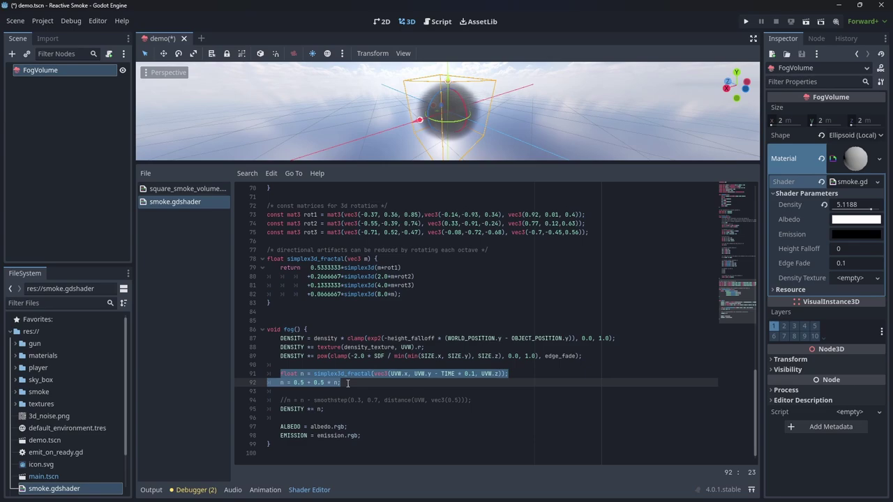
pyautogui.moveTo(279, 410); pyautogui.dragTo(331, 409)
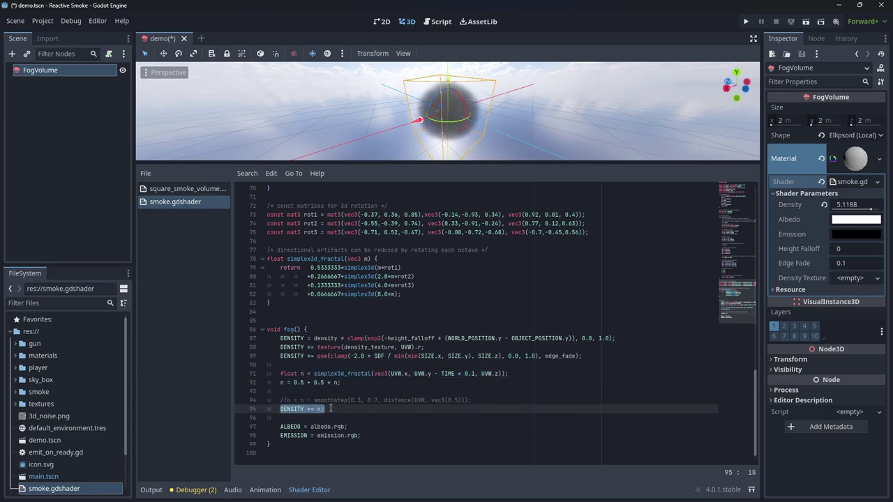
# Step: Enlarge the viewport, uncomment the smoothstep distance line in the shader's fog function and save
pyautogui.moveTo(403, 166); pyautogui.dragTo(356, 301)
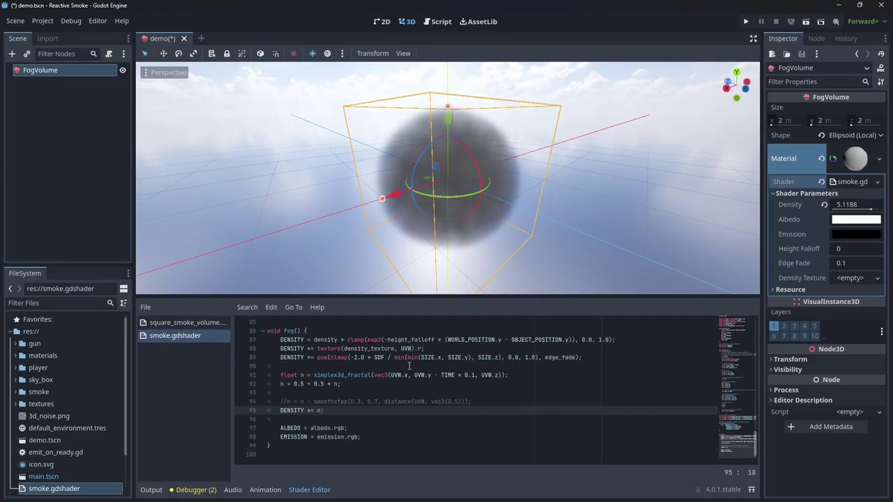
pyautogui.click(288, 401)
pyautogui.hotkey('ctrl', 'k')
pyautogui.hotkey('ctrl', 's')
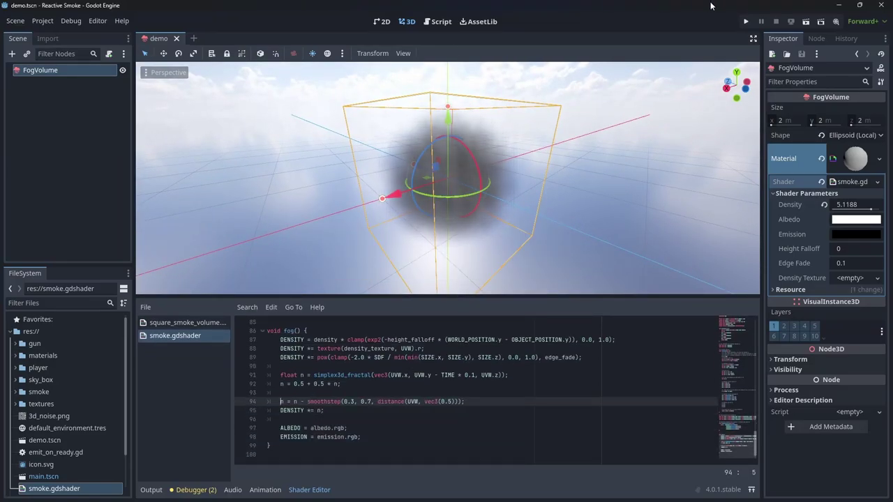
pyautogui.moveTo(614, 167); pyautogui.dragTo(593, 164, button='middle')
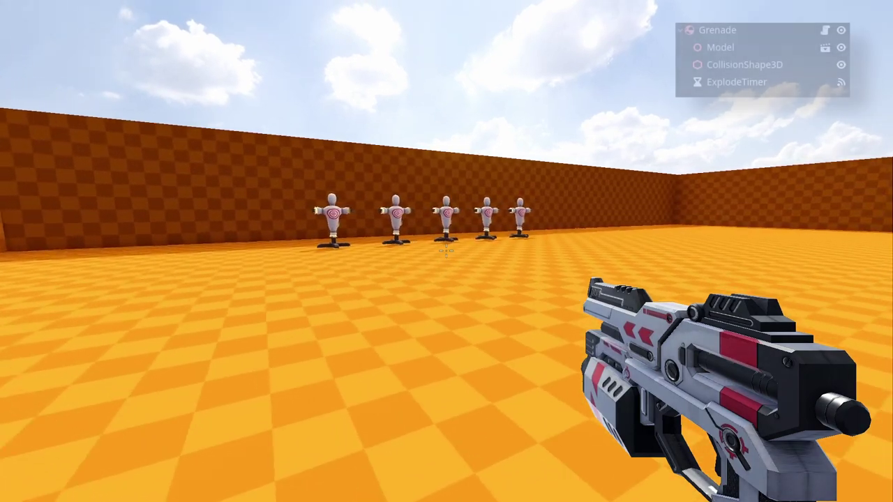
pyautogui.press('g')
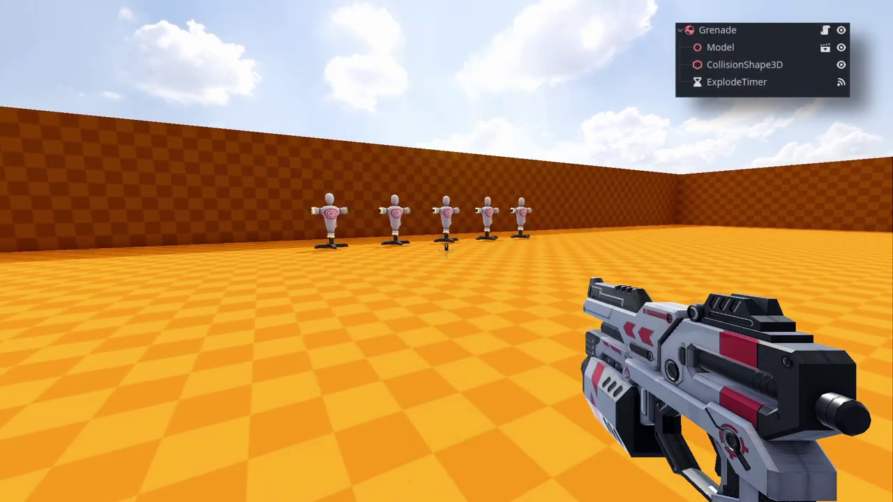
# Step: Move around the arena in the running game and throw grenades to try out the smoke cloud near the target dummies
pyautogui.press('d')
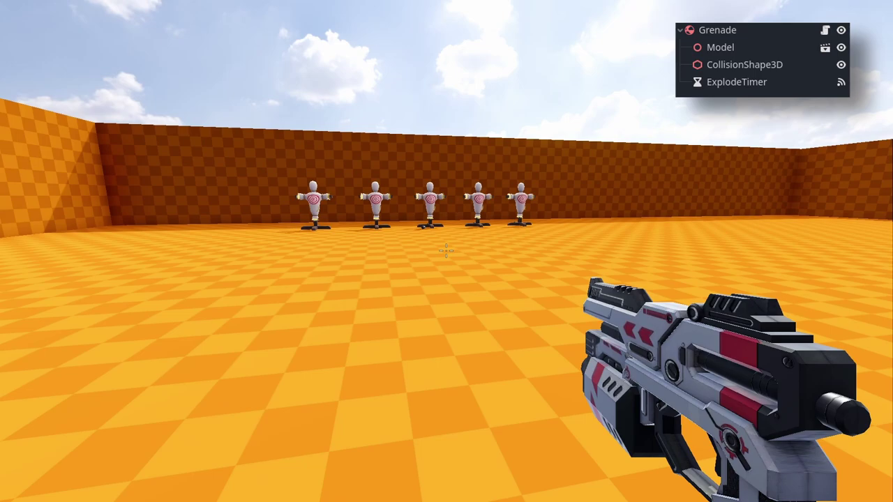
pyautogui.press('d')
pyautogui.press('w')
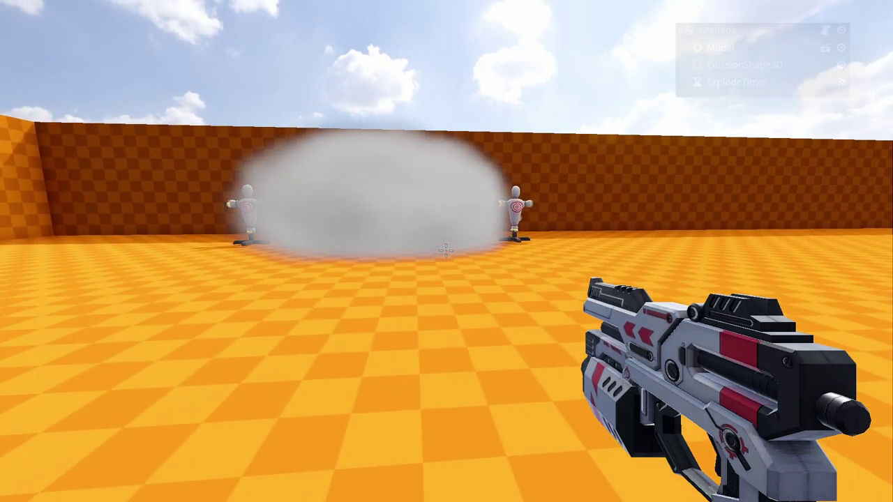
pyautogui.press('g')
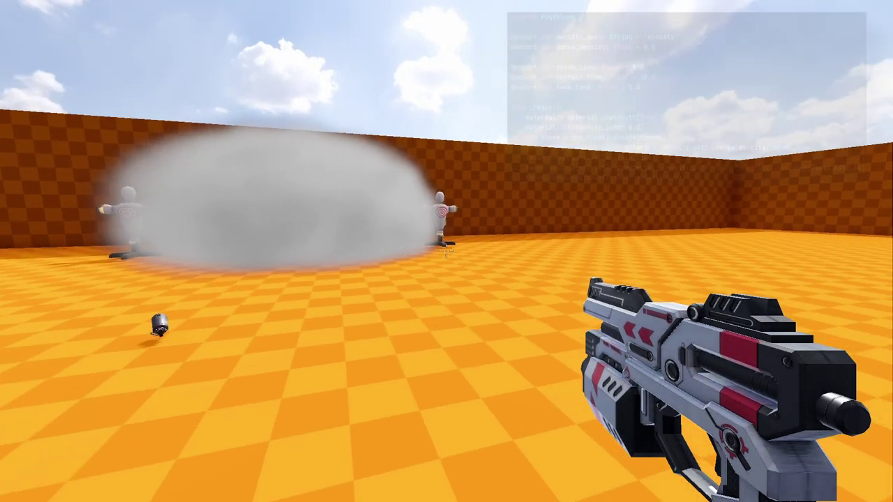
pyautogui.press('g')
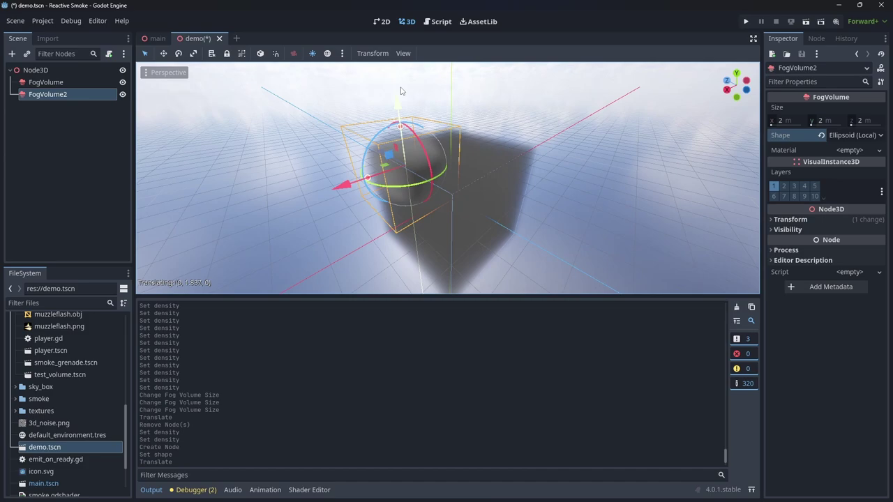
# Step: Give FogVolume2 a new FogMaterial, set its density to about -2.44 and look at where it carves into the fog box
pyautogui.click(878, 150)
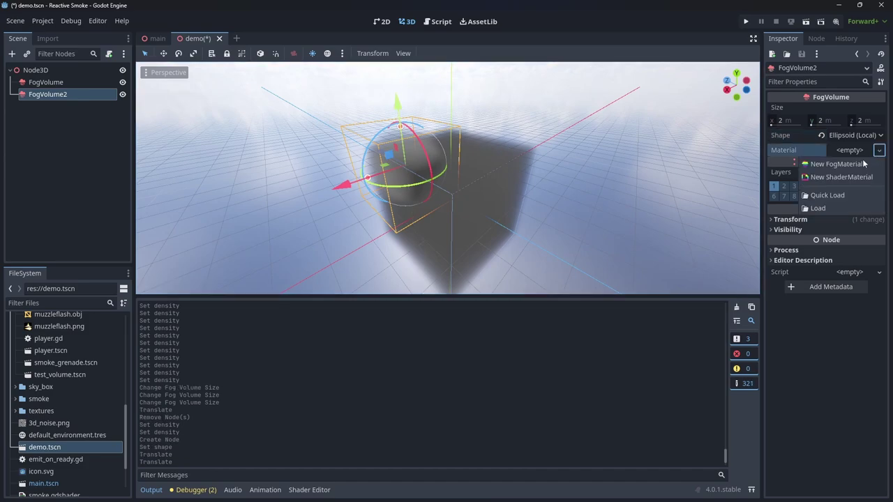
pyautogui.click(851, 163)
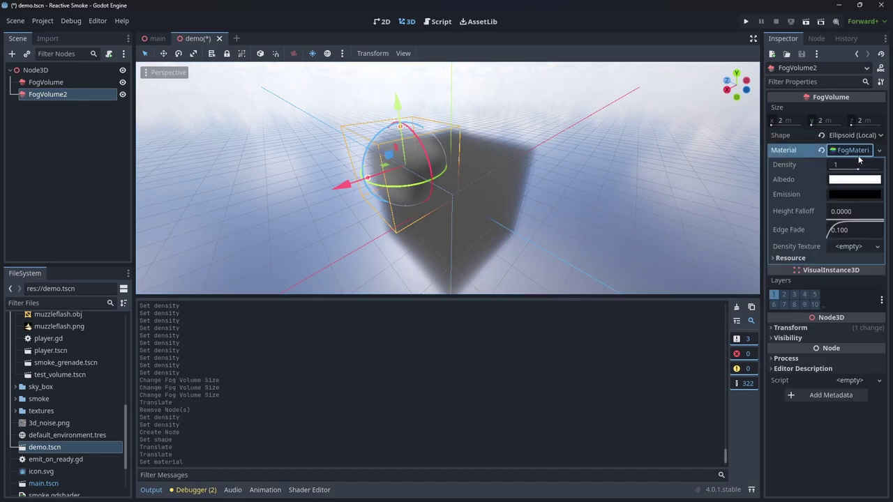
pyautogui.moveTo(858, 162); pyautogui.dragTo(840, 174)
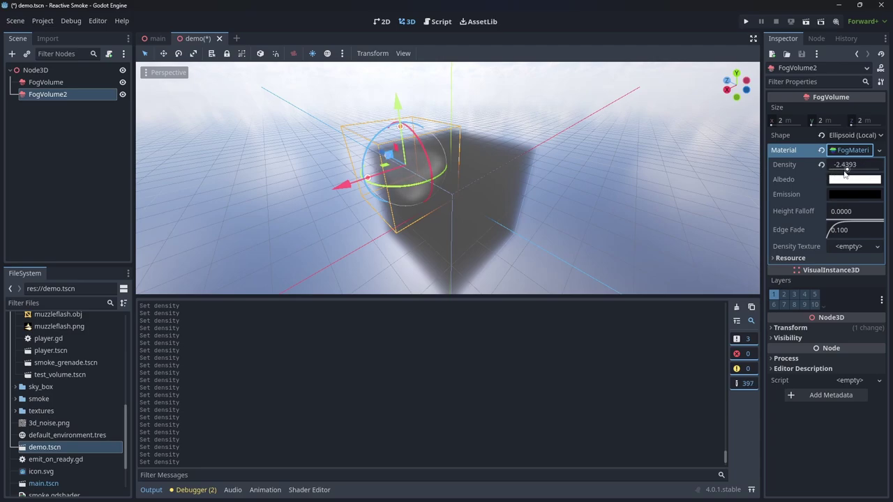
pyautogui.moveTo(607, 221); pyautogui.dragTo(530, 160, button='middle')
pyautogui.scroll(5, 637, 210)
pyautogui.moveTo(396, 136); pyautogui.dragTo(365, 141)
pyautogui.moveTo(364, 141); pyautogui.dragTo(529, 194, button='middle')
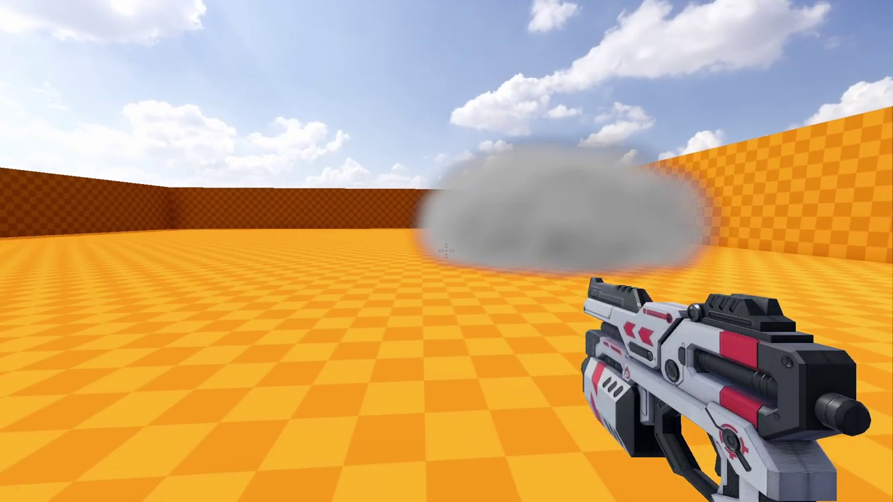
# Step: Throw a grenade at the smoke cloud in the running game
pyautogui.press('g')
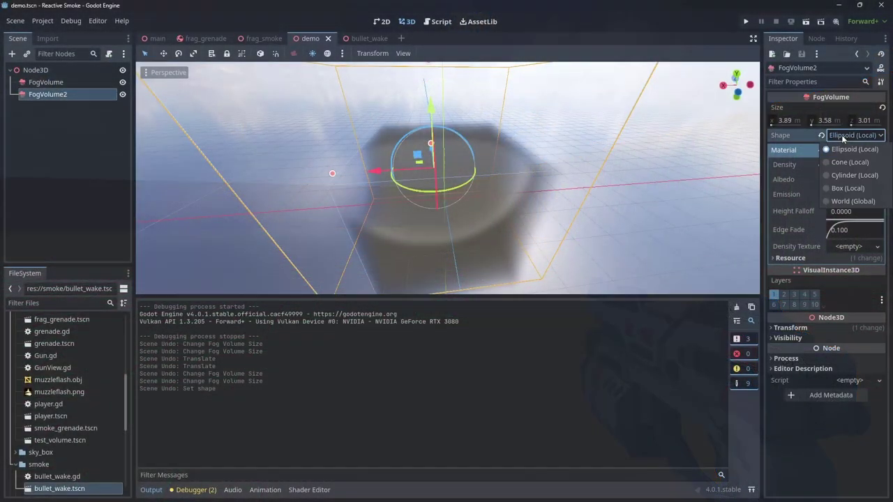
# Step: Change FogVolume2's shape to Cylinder (Local) and narrow its X size to about 1.54 m
pyautogui.click(854, 175)
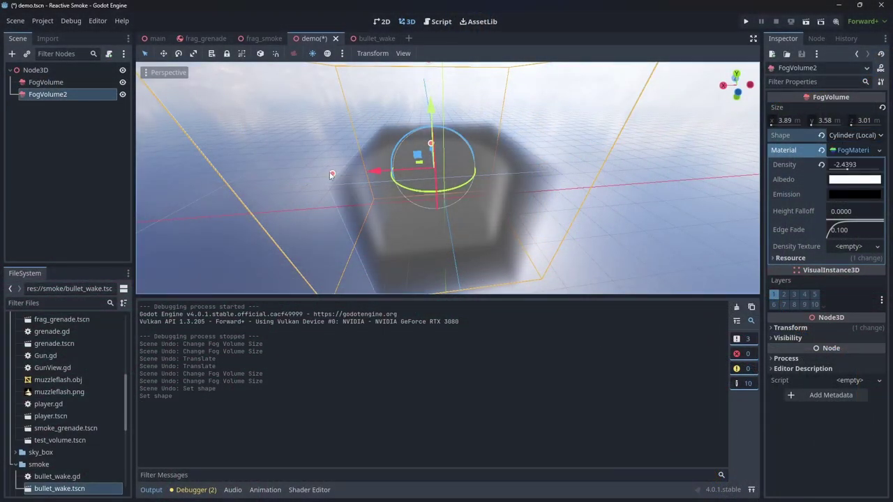
pyautogui.moveTo(331, 175); pyautogui.dragTo(395, 180)
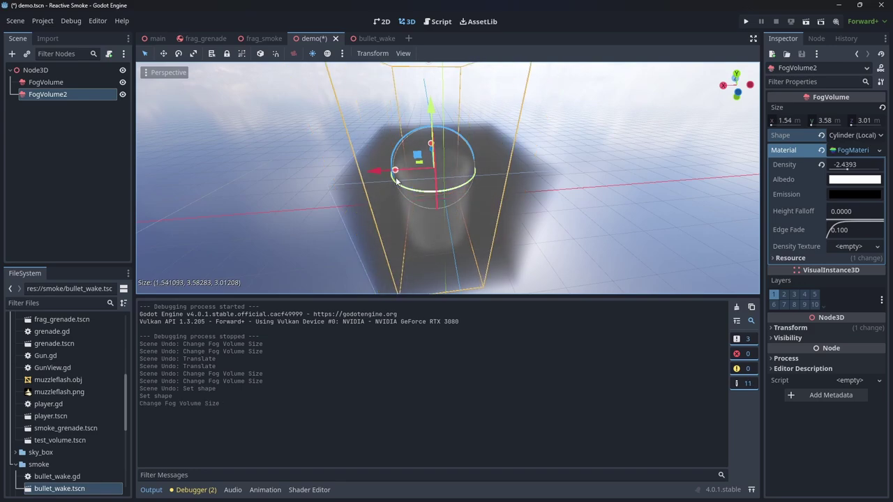
pyautogui.scroll(-8, 452, 182)
pyautogui.moveTo(454, 179); pyautogui.dragTo(488, 166, button='middle')
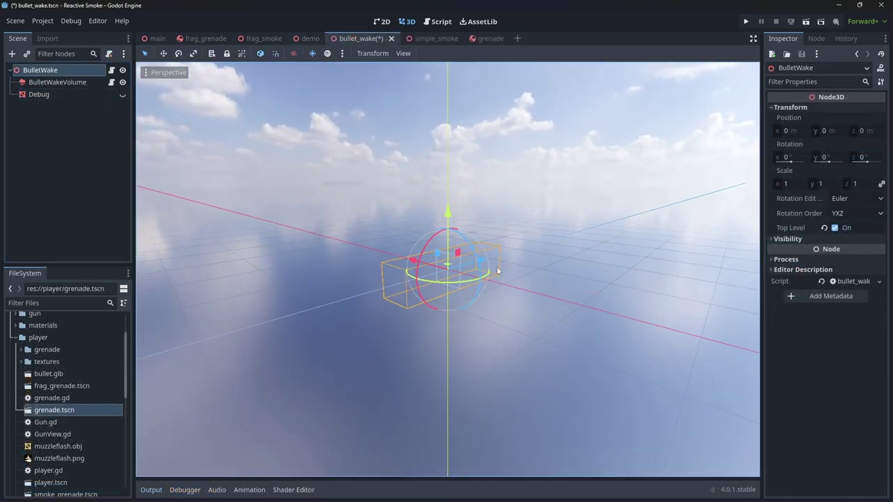
pyautogui.moveTo(486, 259); pyautogui.dragTo(514, 253)
pyautogui.hotkey('ctrl', 'z')
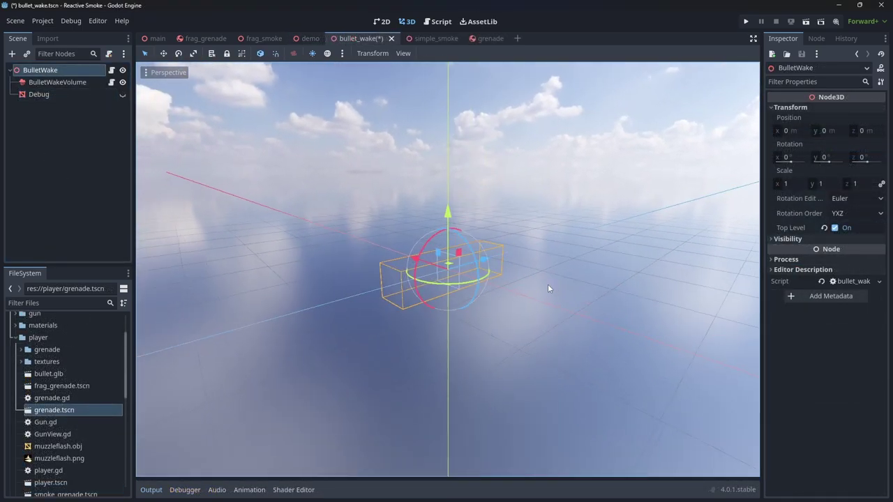
pyautogui.moveTo(548, 284); pyautogui.dragTo(409, 281, button='middle')
# Step: Set the Y size of BulletWakeVolume to 0.01 m
pyautogui.click(126, 81)
pyautogui.moveTo(354, 233); pyautogui.dragTo(595, 311, button='middle')
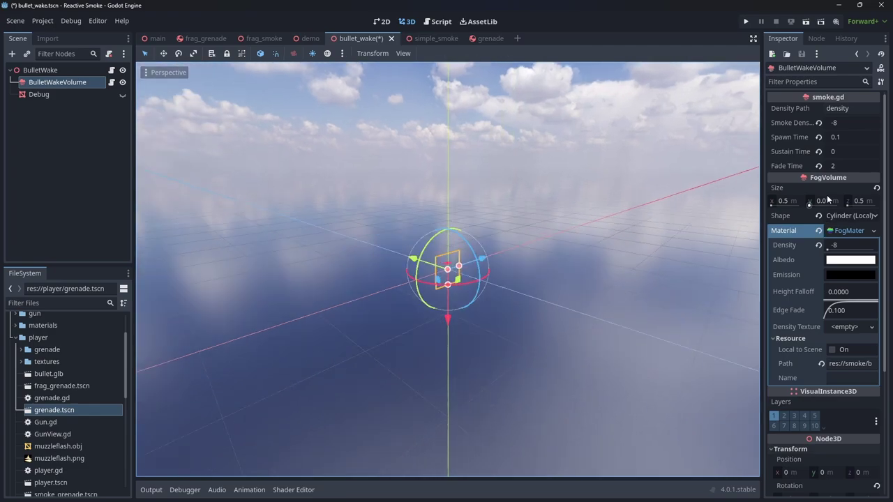
pyautogui.moveTo(827, 200); pyautogui.dragTo(795, 215)
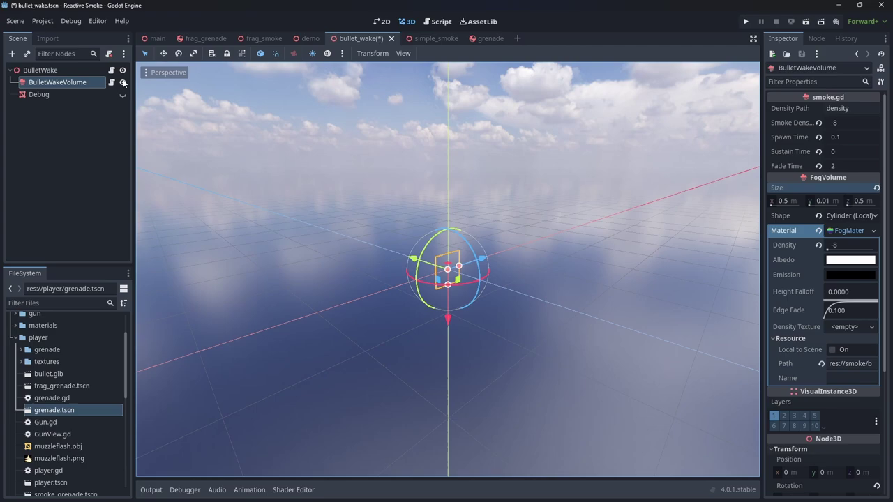
# Step: Open the script attached to BulletWakeVolume and examine its exported variables and density tween code
pyautogui.click(111, 82)
pyautogui.moveTo(418, 218); pyautogui.dragTo(177, 55)
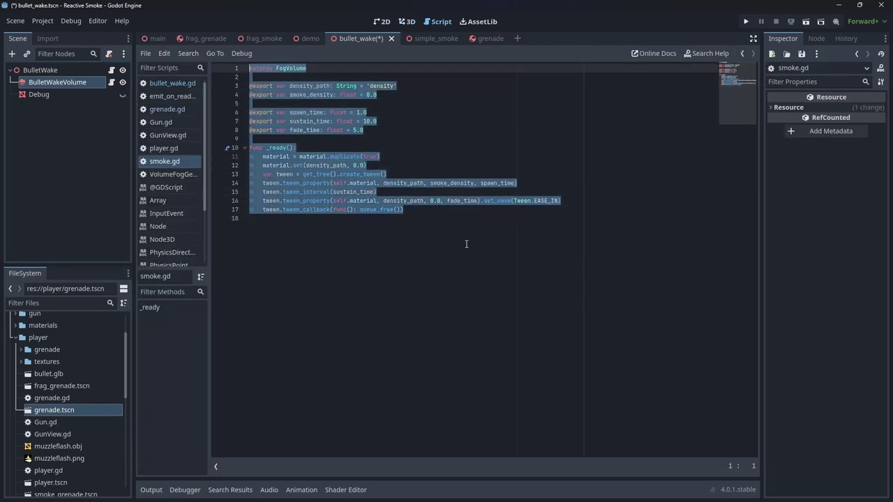
pyautogui.click(424, 227)
# Step: In player.gd's shoot function, intersect the ray query and set hit_position to result.position, or to the ray end "to" without a hit
pyautogui.click(187, 149)
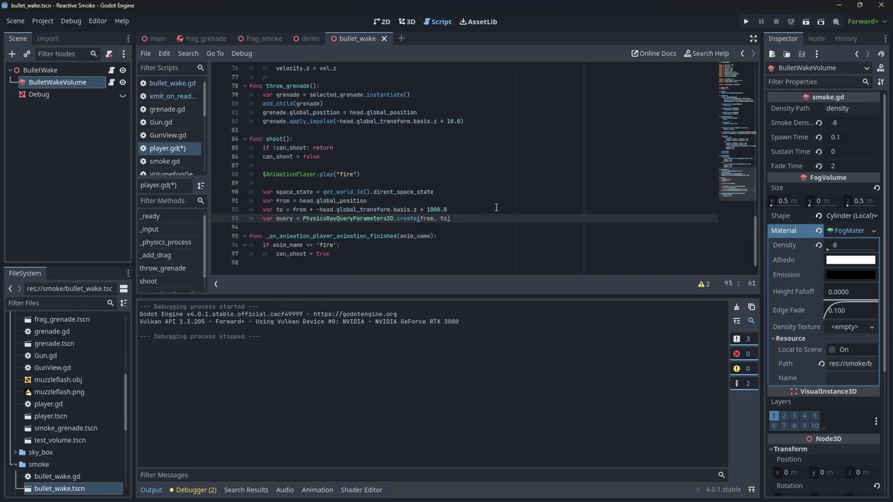
pyautogui.press('Return')
pyautogui.press('Return')
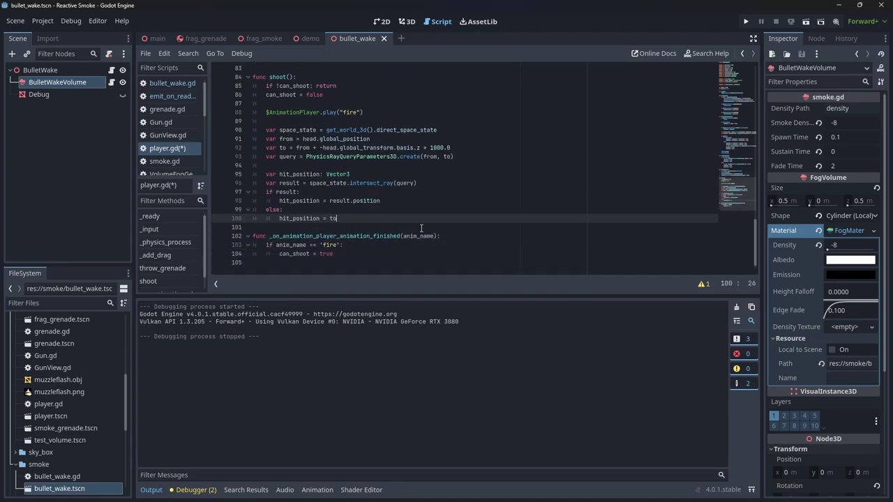
# Step: In shoot, instantiate bullet_wake_scene as wake, add it as a child and set its global_position to (from + hit_position) / 2
pyautogui.press('Return')
pyautogui.press('Return')
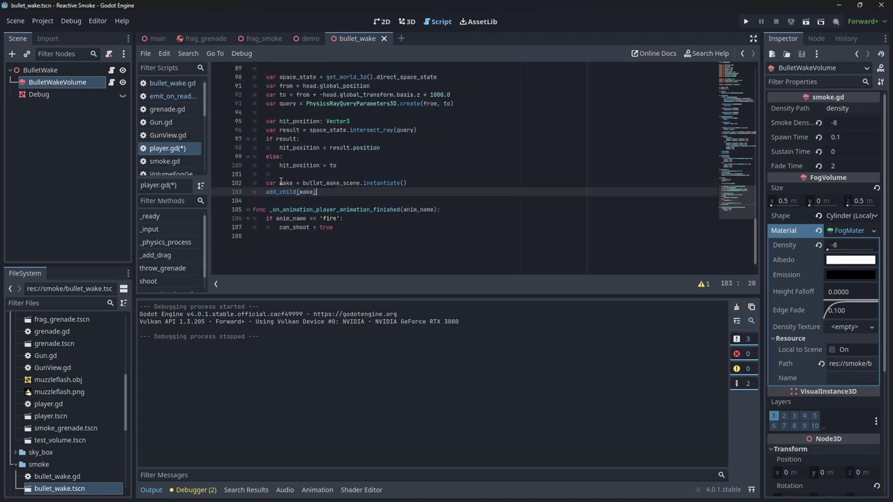
pyautogui.press('Return')
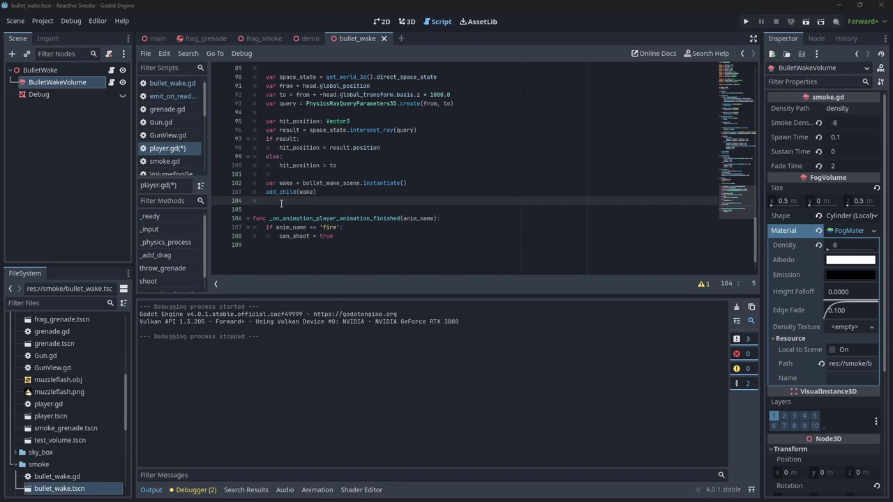
pyautogui.write('wake.global_position = (from + hit_position) / 2')
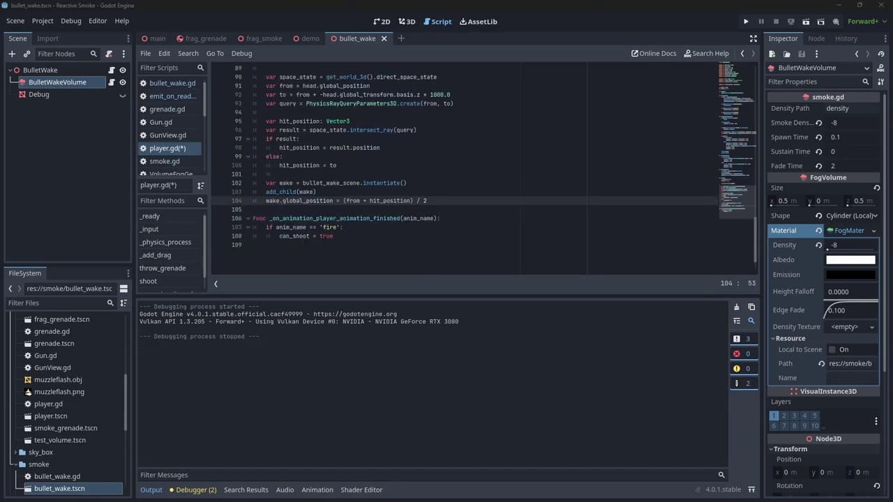
# Step: Orient the wake with look_at(hit_position) and set its length with set_length(from.distance_to(hit_position))
pyautogui.press('Return')
pyautogui.write('wake.look_at(hit_position)')
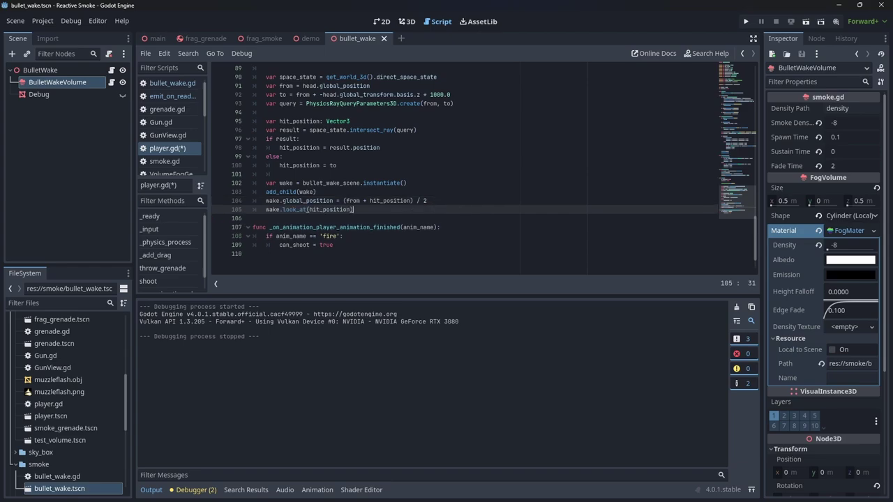
pyautogui.press('Return')
pyautogui.write('wake.set_length(from.distance_to(hit_position))')
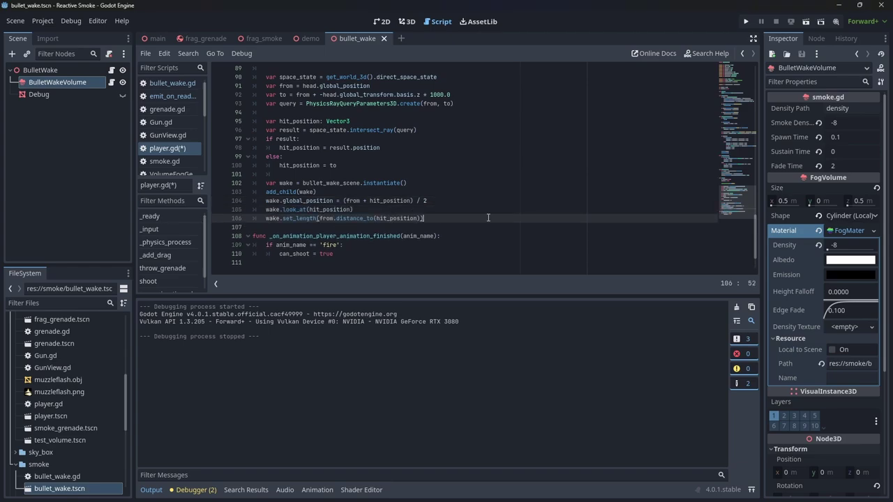
# Step: Open the BulletWake node's script and examine its set_length function
pyautogui.click(111, 70)
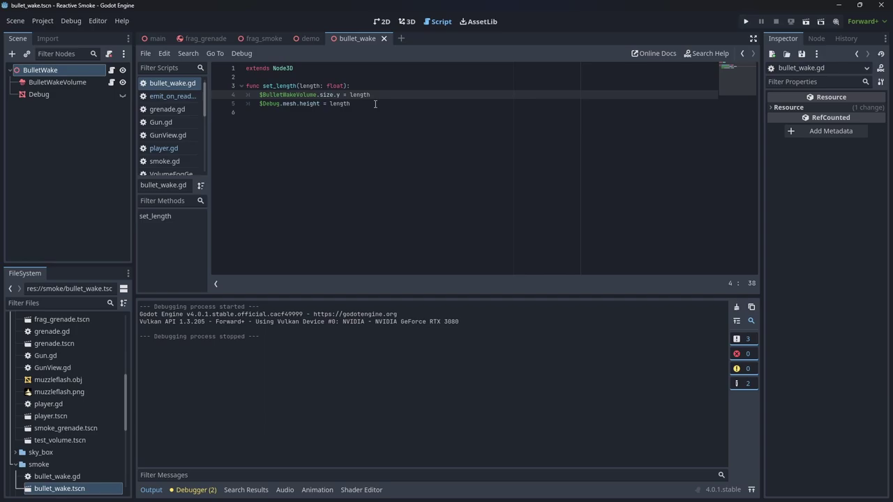
pyautogui.moveTo(360, 104); pyautogui.dragTo(254, 85)
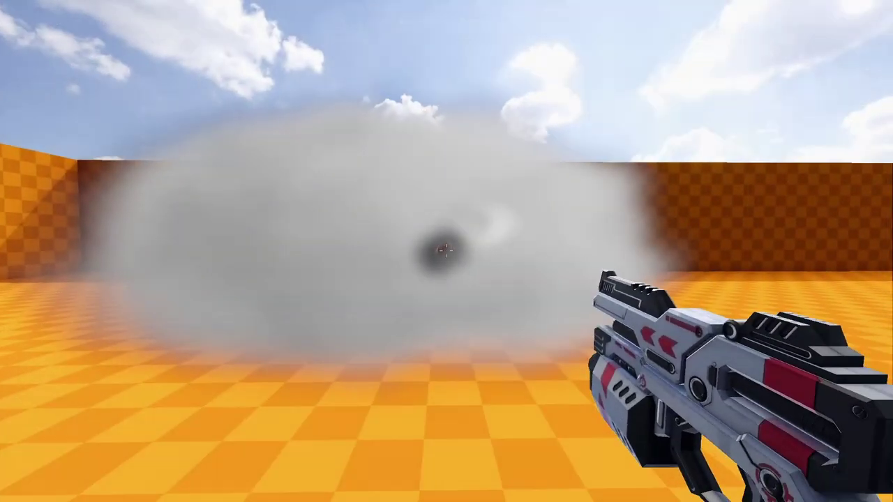
# Step: Fire several shots through the smoke cloud in the running game and throw another grenade toward the dummies
pyautogui.click(446, 251)
pyautogui.click(446, 251)
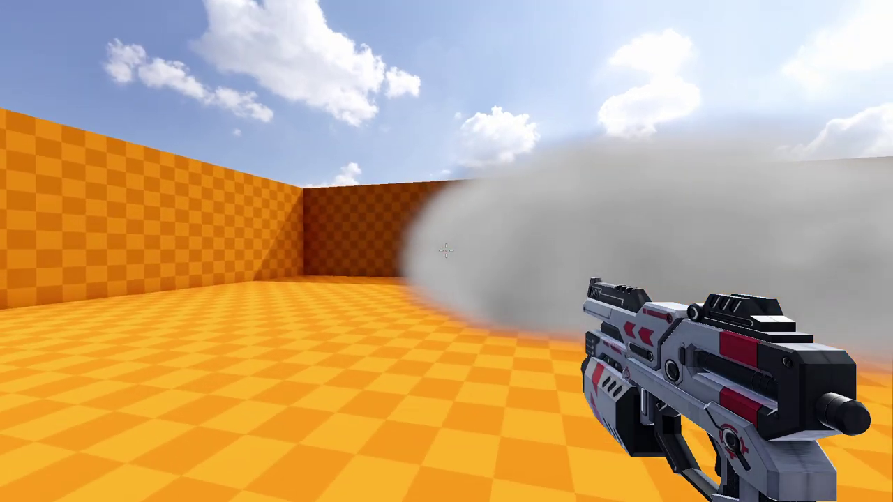
pyautogui.click(446, 250)
pyautogui.click(447, 251)
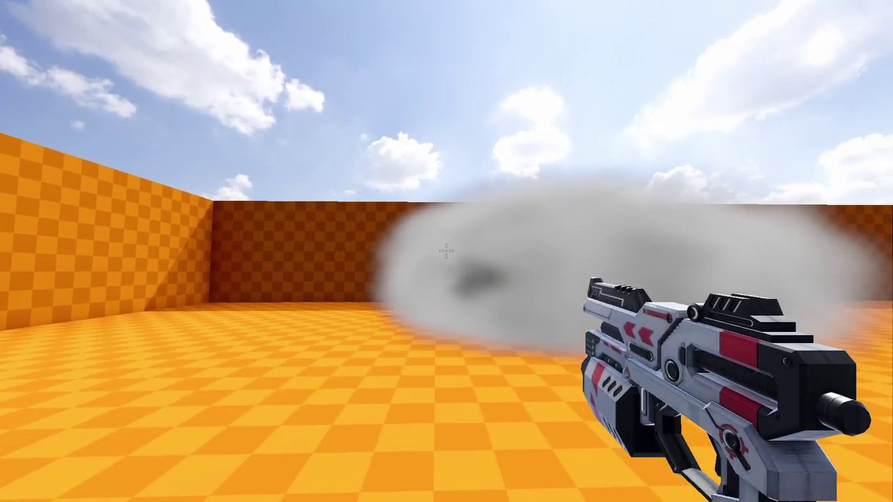
pyautogui.click(446, 251)
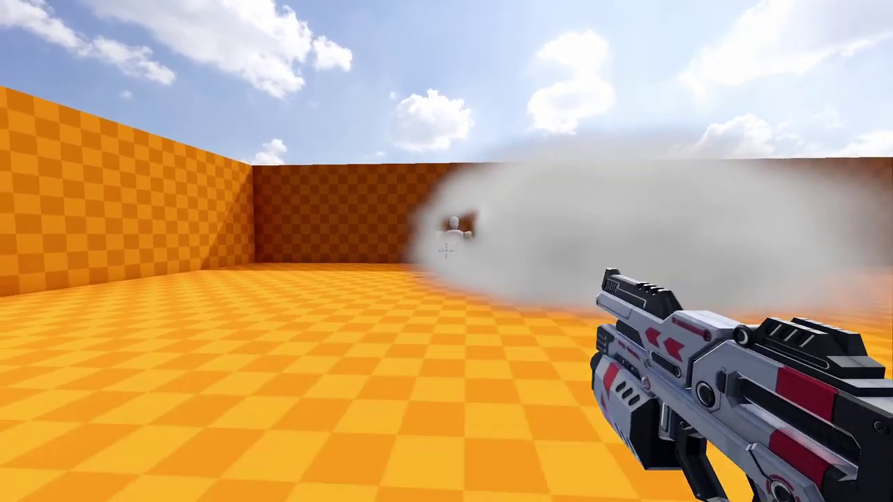
pyautogui.click(446, 251)
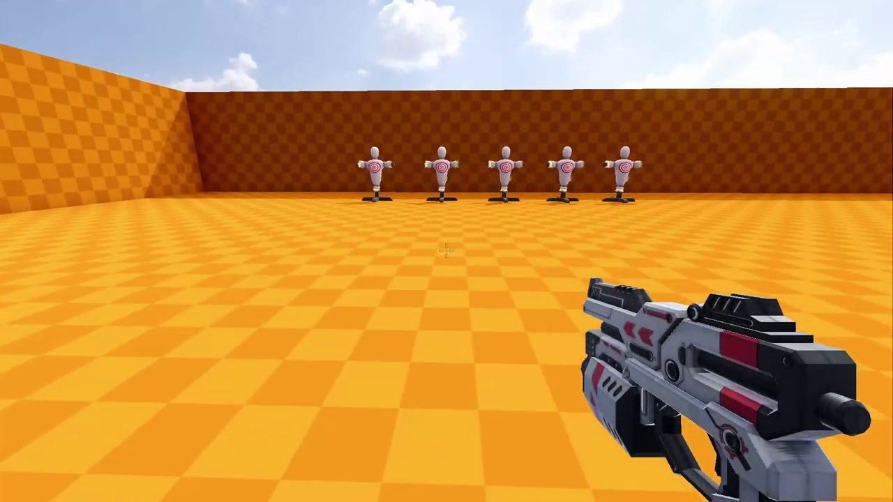
pyautogui.press('w')
pyautogui.press('g')
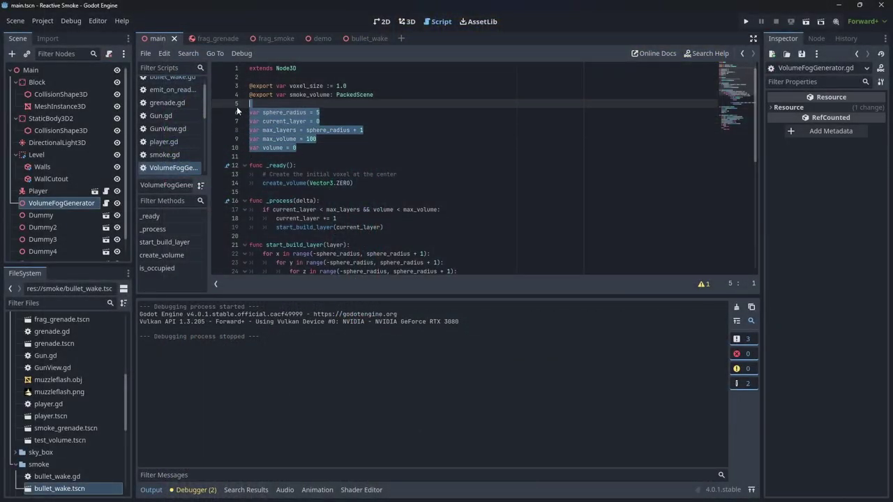
# Step: Examine VolumeFogGenerator.gd, including the _process, start_build_layer, create_volume and is_occupied functions
pyautogui.click(393, 183)
pyautogui.scroll(-2, 392, 183)
pyautogui.scroll(-2, 398, 173)
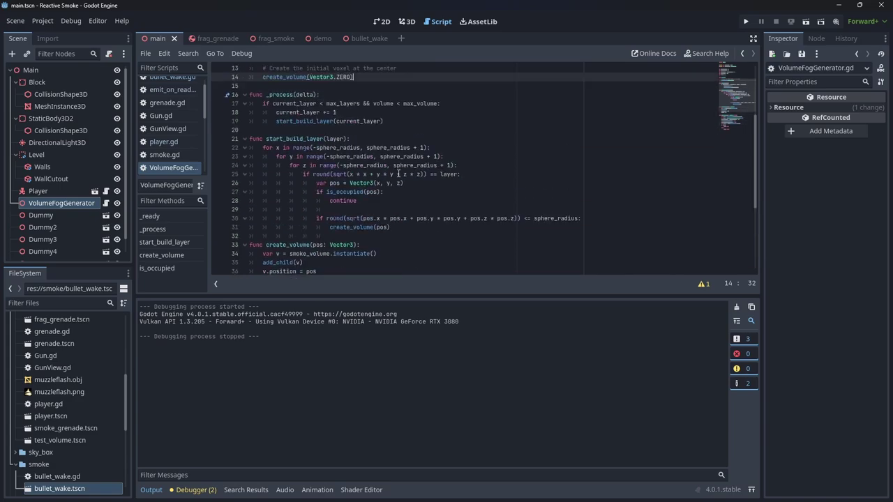
pyautogui.scroll(2, 398, 173)
pyautogui.moveTo(398, 173); pyautogui.dragTo(213, 157)
pyautogui.scroll(-2, 213, 156)
pyautogui.scroll(-1, 349, 195)
pyautogui.moveTo(390, 201); pyautogui.dragTo(210, 113)
pyautogui.click(436, 153)
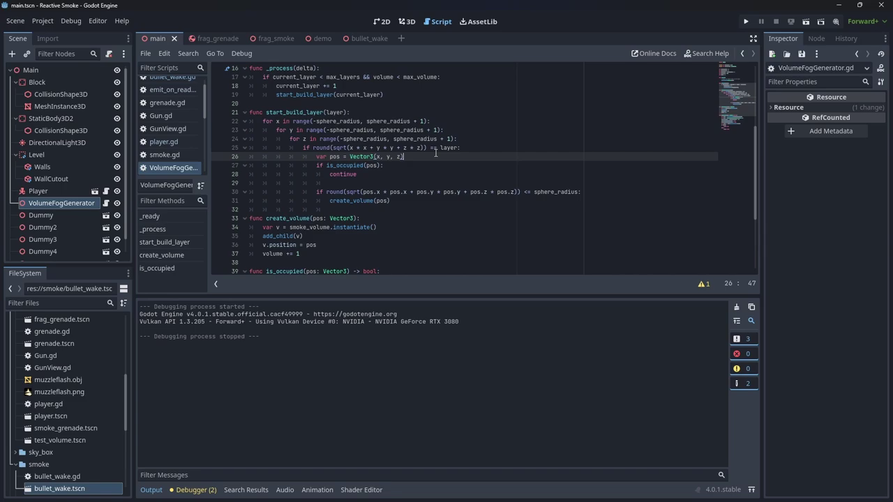
pyautogui.scroll(-4, 436, 153)
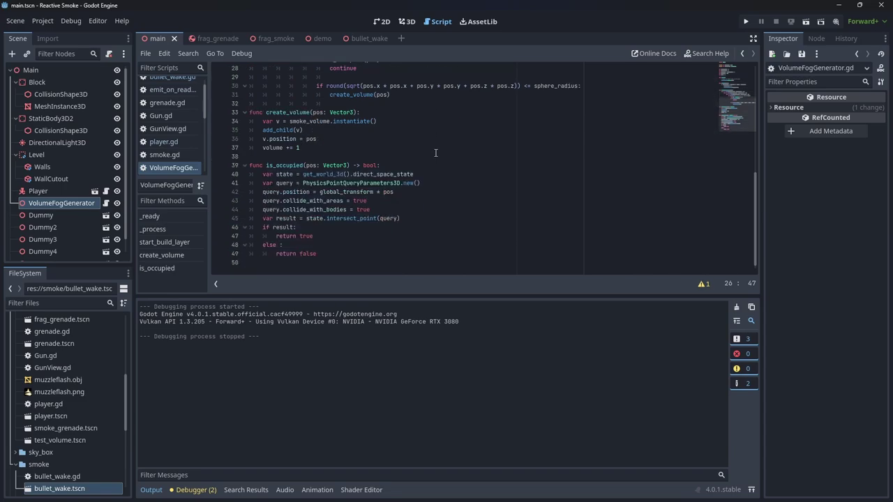
# Step: Remove the stray space before the colon in is_occupied's else line and run the project
pyautogui.click(283, 245)
pyautogui.press('BackSpace')
pyautogui.click(470, 221)
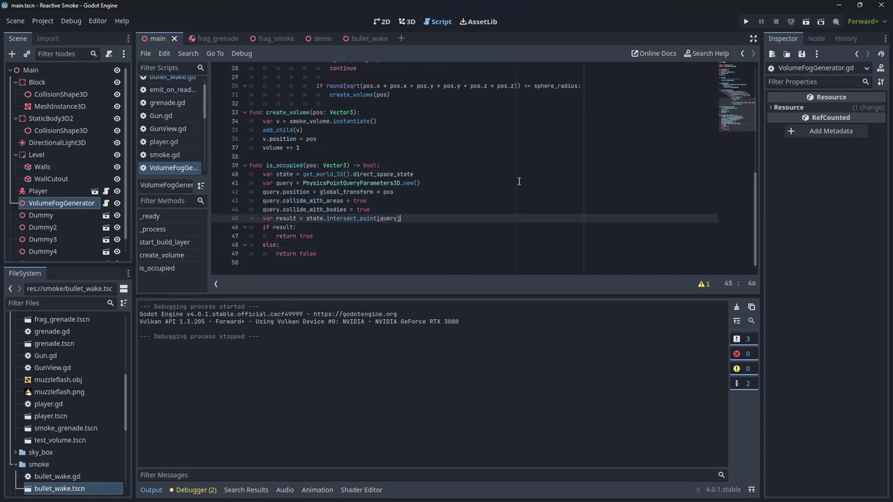
pyautogui.click(746, 21)
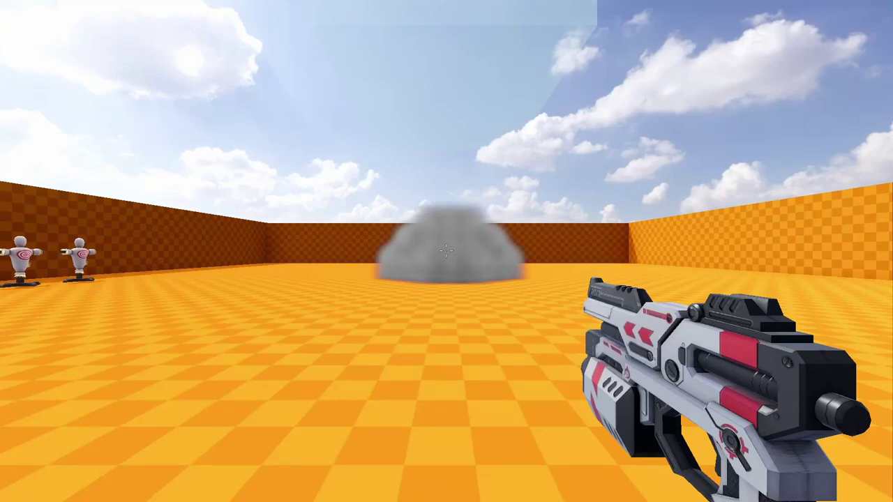
# Step: Stop the running game and lower the Block in the main scene down to the arena floor
pyautogui.press('Escape')
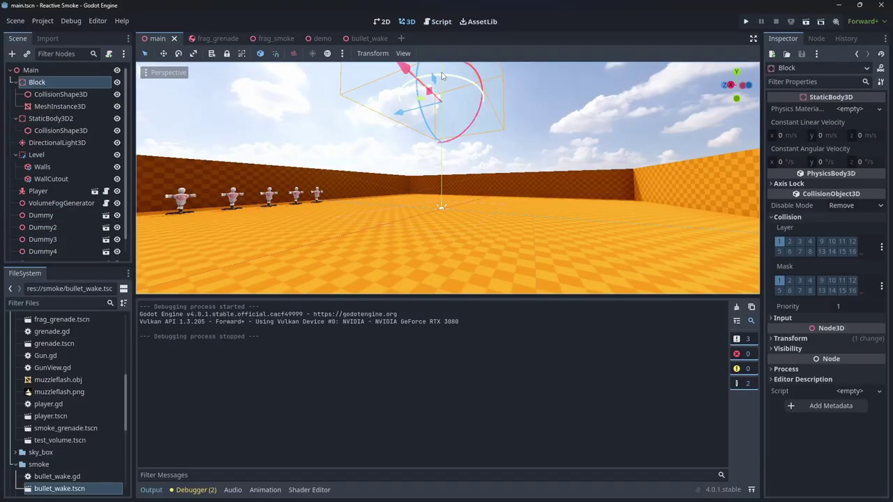
pyautogui.scroll(-3, 445, 76)
pyautogui.moveTo(444, 76); pyautogui.dragTo(462, 131)
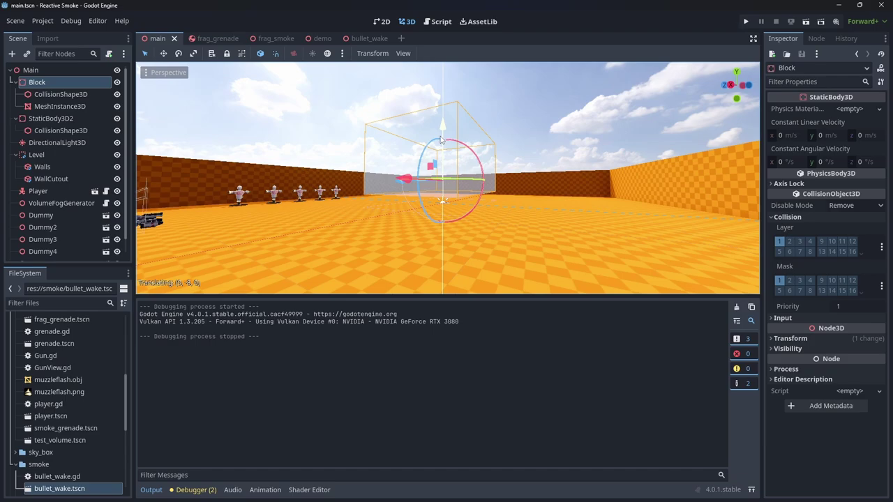
# Step: Run the project and examine the generated volume fog around the translucent block from both sides
pyautogui.click(747, 23)
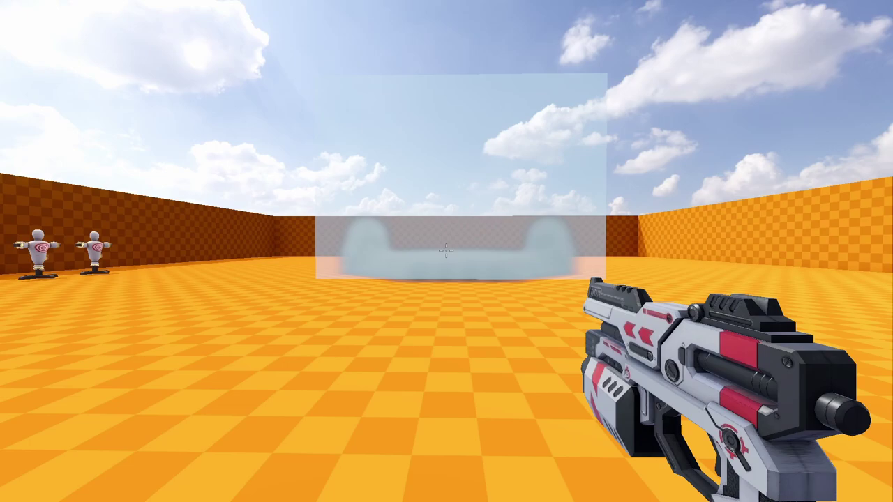
pyautogui.press('a')
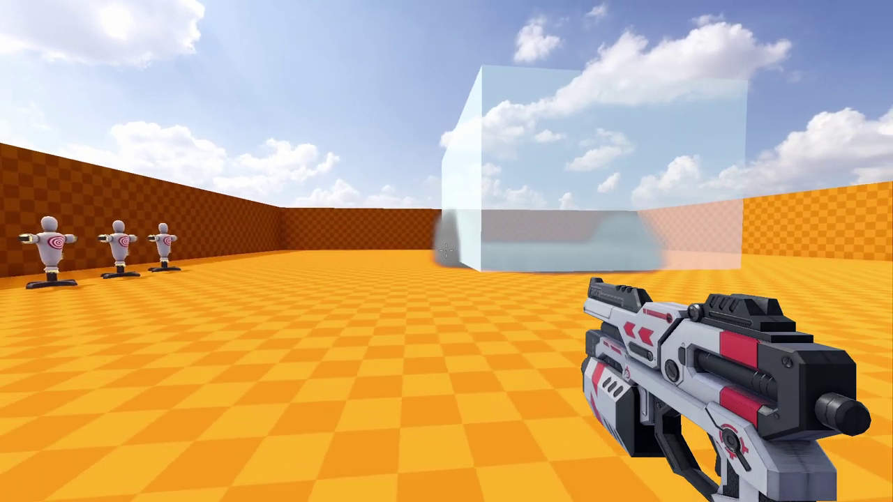
pyautogui.press('d')
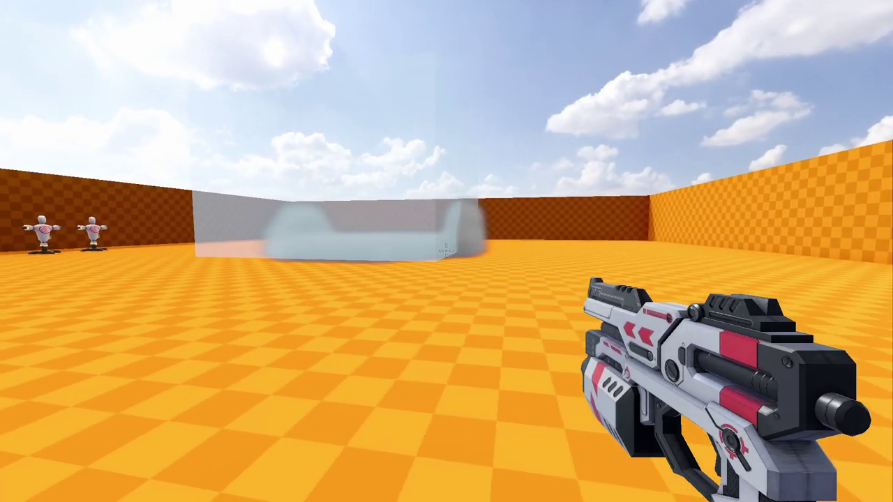
pyautogui.press('d')
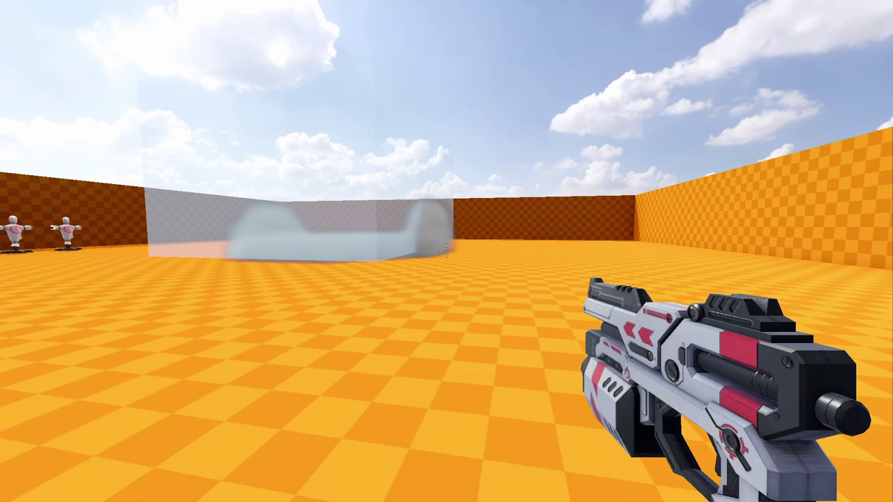
pyautogui.press('w')
pyautogui.press('s')
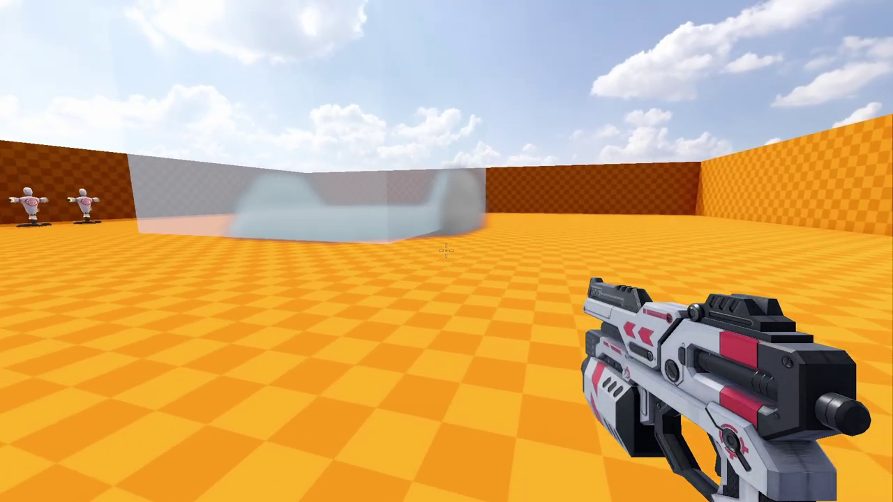
# Step: Throw a smoke grenade beside the translucent block and examine how its smoke spreads around the block
pyautogui.press('w')
pyautogui.press('g')
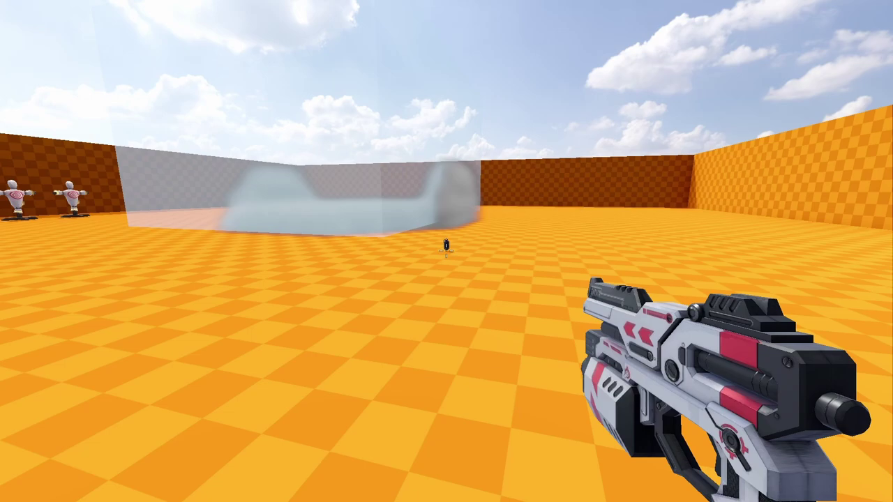
pyautogui.press('w')
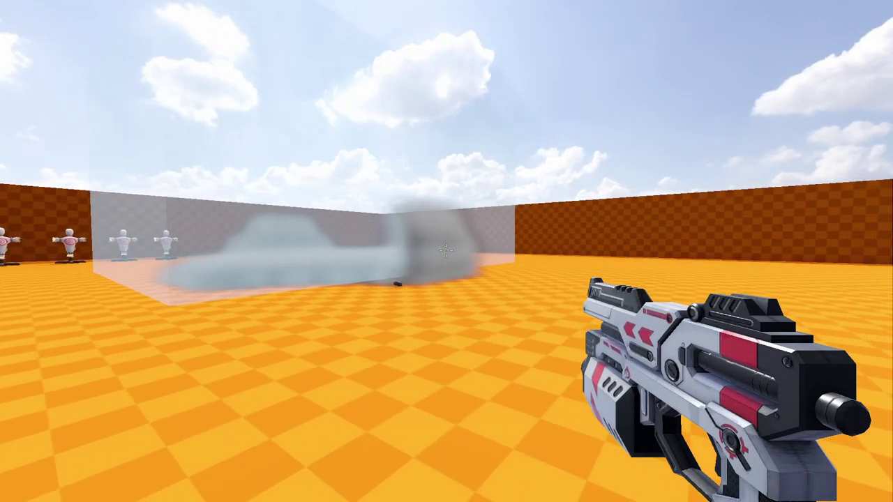
pyautogui.press('s')
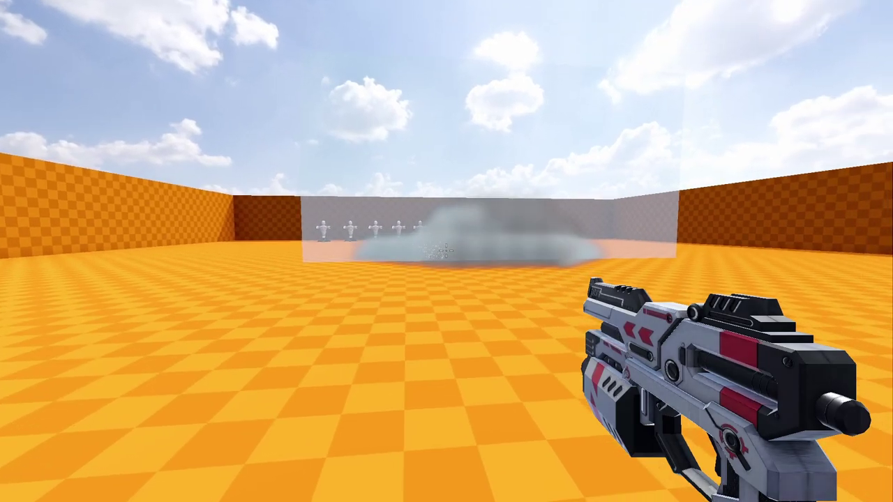
# Step: Throw smoke grenades toward the row of dummies and fire several shots through the resulting smoke cloud
pyautogui.press('w')
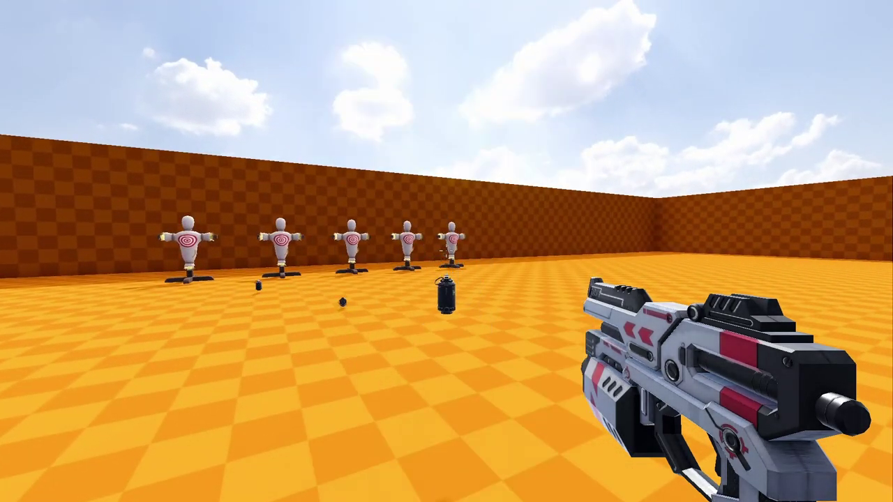
pyautogui.press('s')
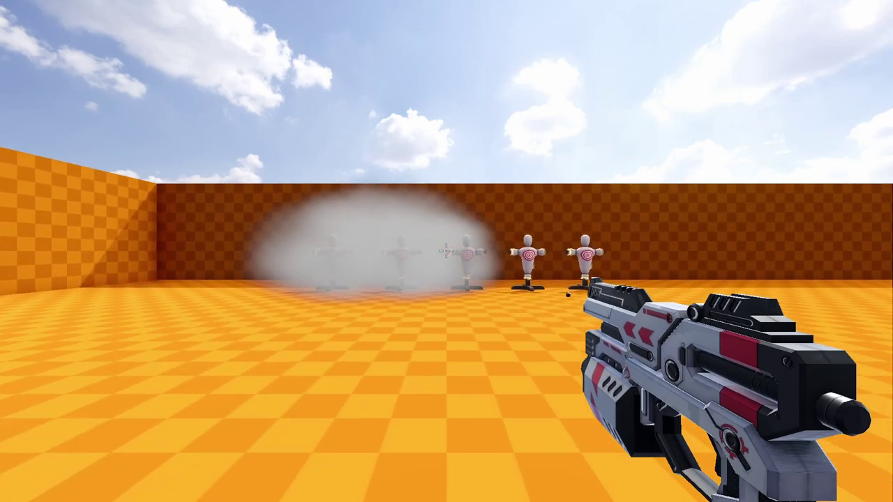
pyautogui.press('a')
pyautogui.click(446, 251)
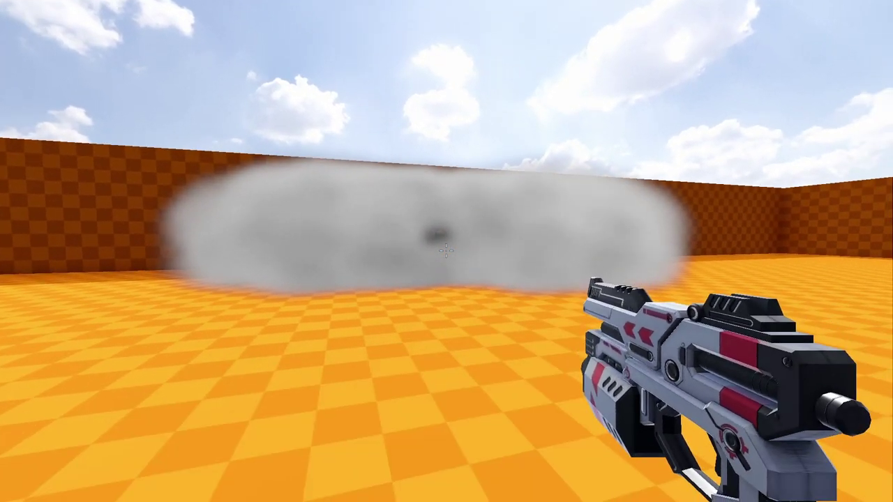
pyautogui.click(445, 250)
pyautogui.click(446, 250)
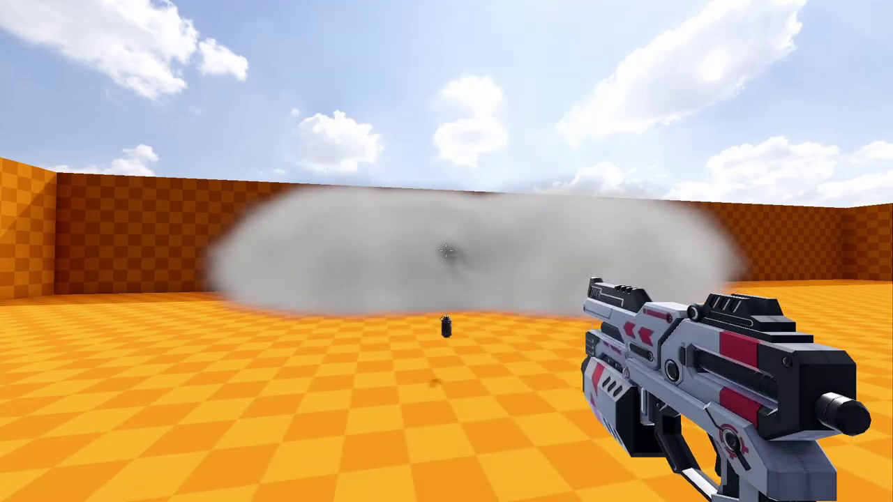